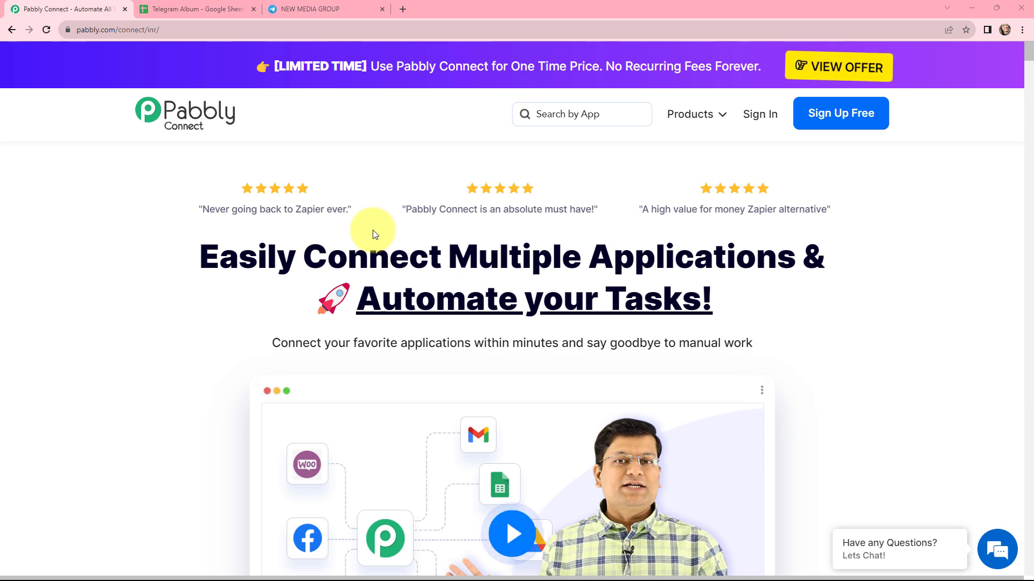
Examine the Telegram Album spreadsheet and the NEW MEDIA GROUP chat in Telegram, and return to the Pabbly Connect page.
{"action": "key", "text": "ctrl+Tab"}
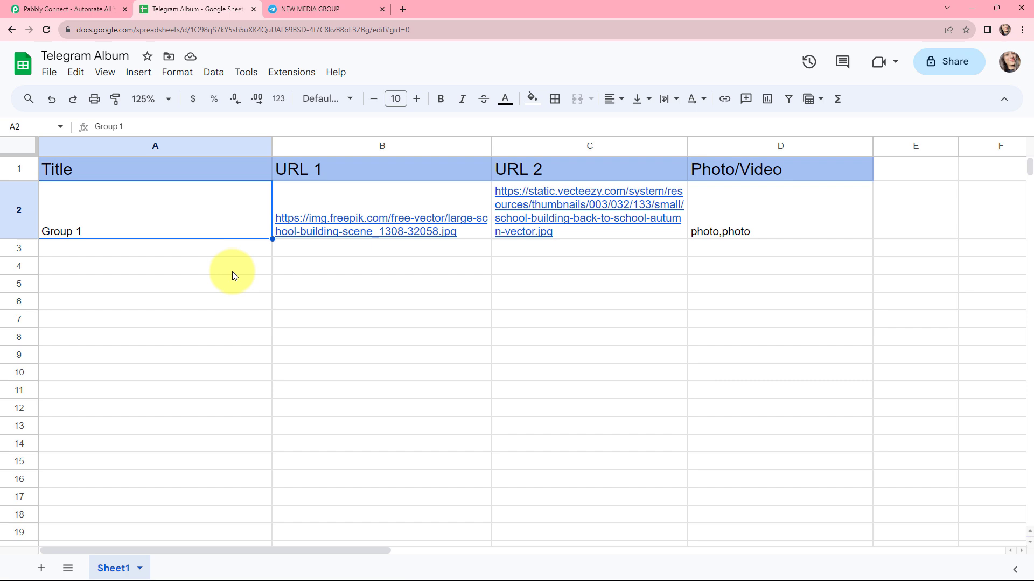
{"action": "key", "text": "ctrl+Tab"}
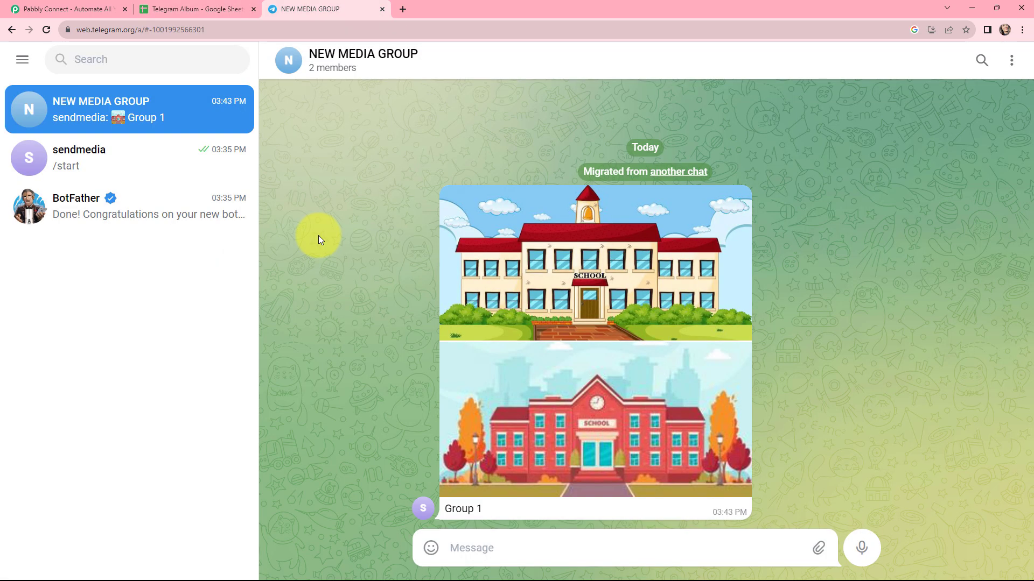
{"action": "key", "text": "ctrl+Tab"}
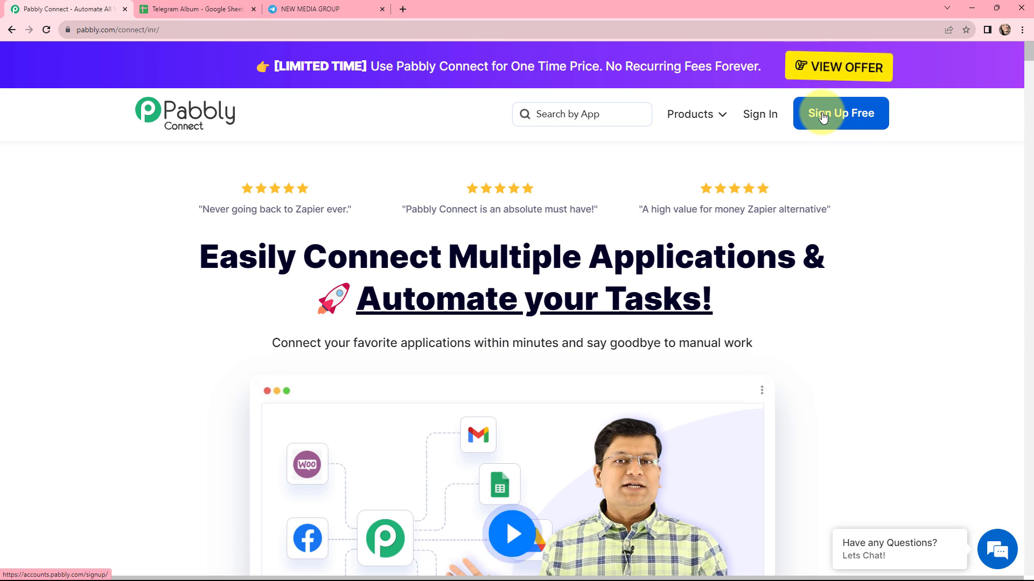
Sign in to Pabbly Connect and create a workflow named "Send Media Album to Telegram Channel from Google Sheets" in the Telegram folder.
{"action": "left_click", "coordinate": [760, 120]}
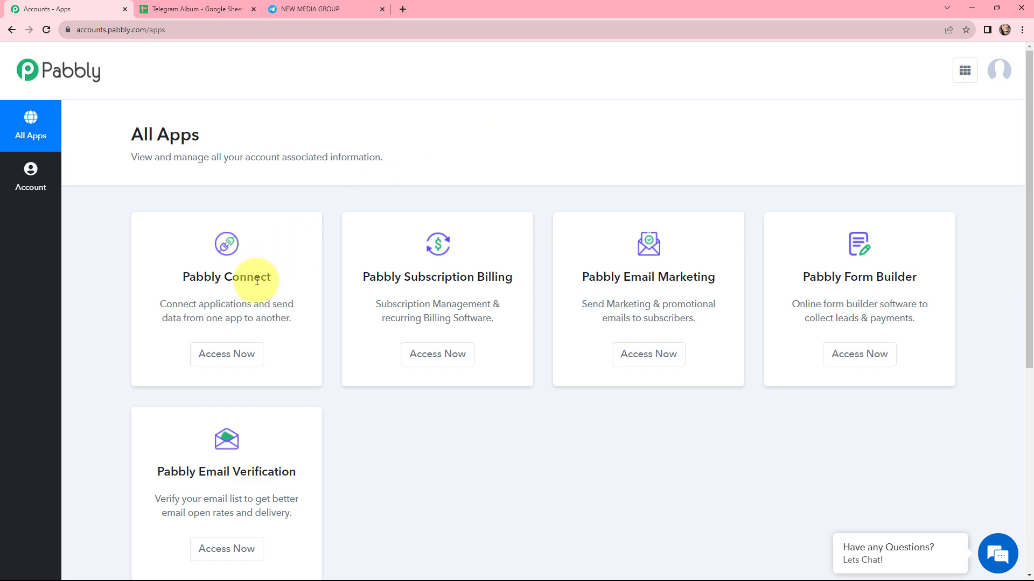
{"action": "left_click", "coordinate": [224, 357]}
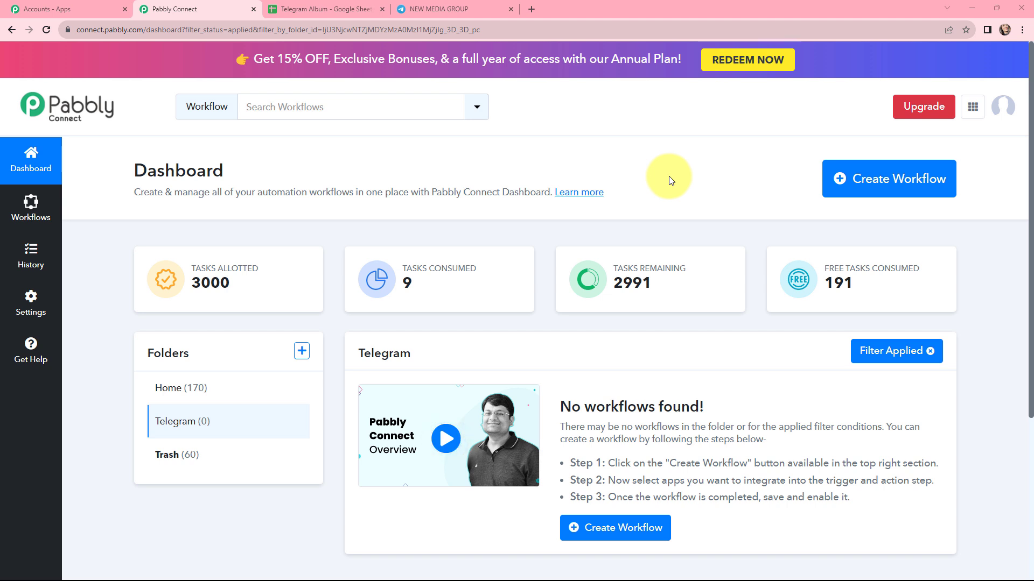
{"action": "left_click", "coordinate": [889, 186]}
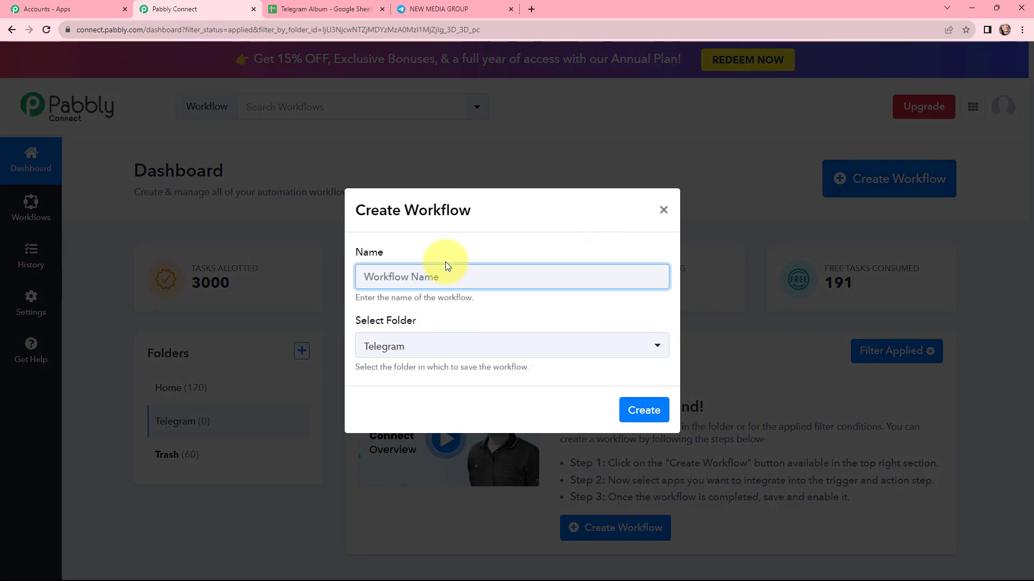
{"action": "type", "text": "Send Media Album to Telegram Channel from Google Sheets"}
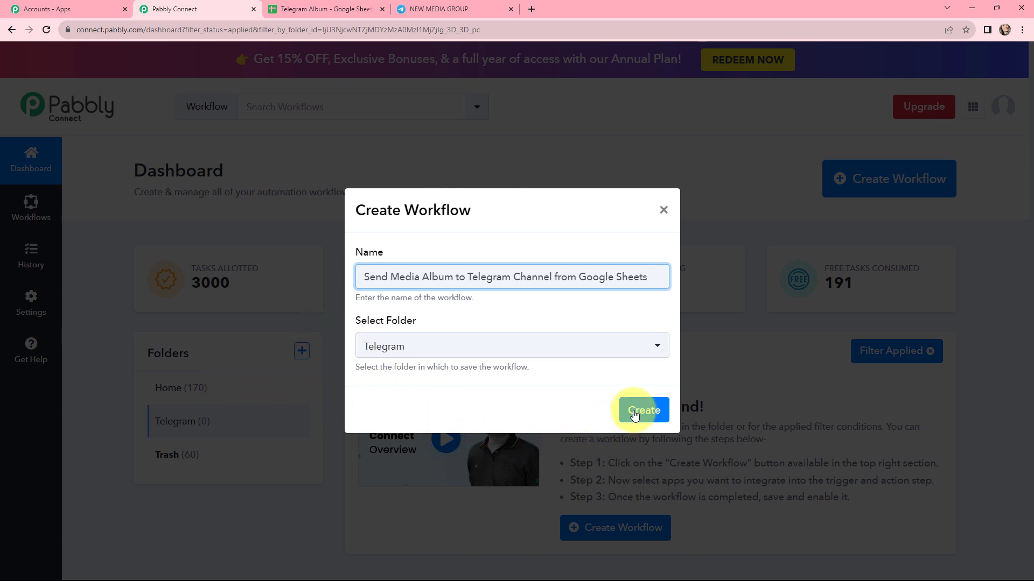
{"action": "left_click", "coordinate": [637, 414]}
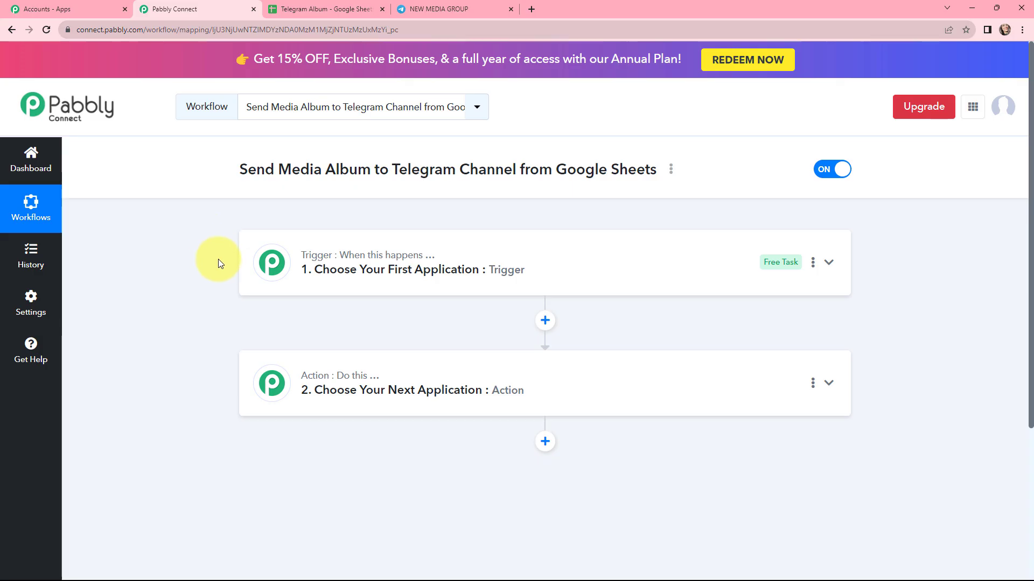
Set the workflow's trigger to Google Sheets with the New or Updated Spreadsheet Row event.
{"action": "mouse_move", "coordinate": [328, 260]}
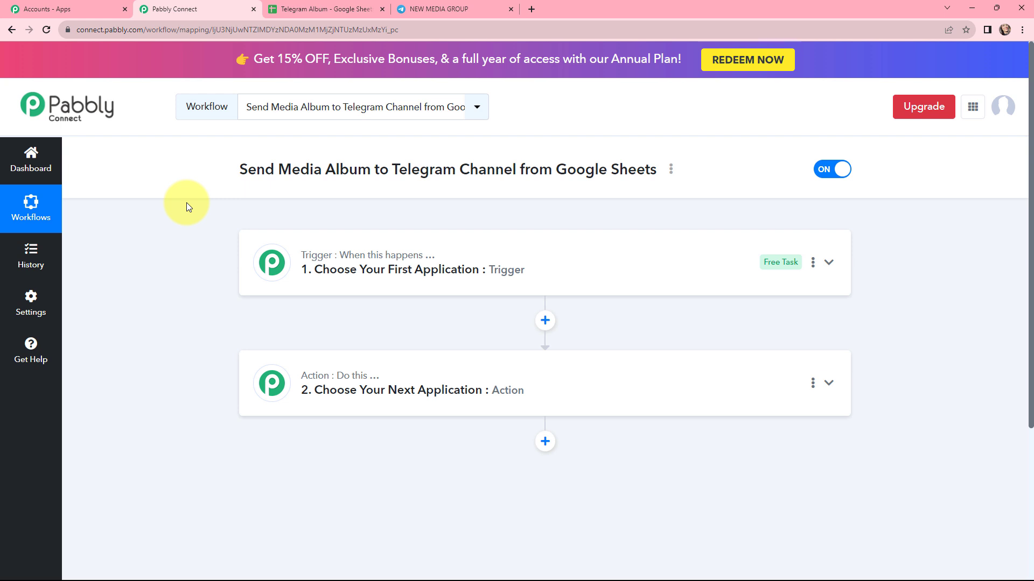
{"action": "left_click", "coordinate": [281, 242]}
{"action": "left_click", "coordinate": [318, 342]}
{"action": "type", "text": "goo"}
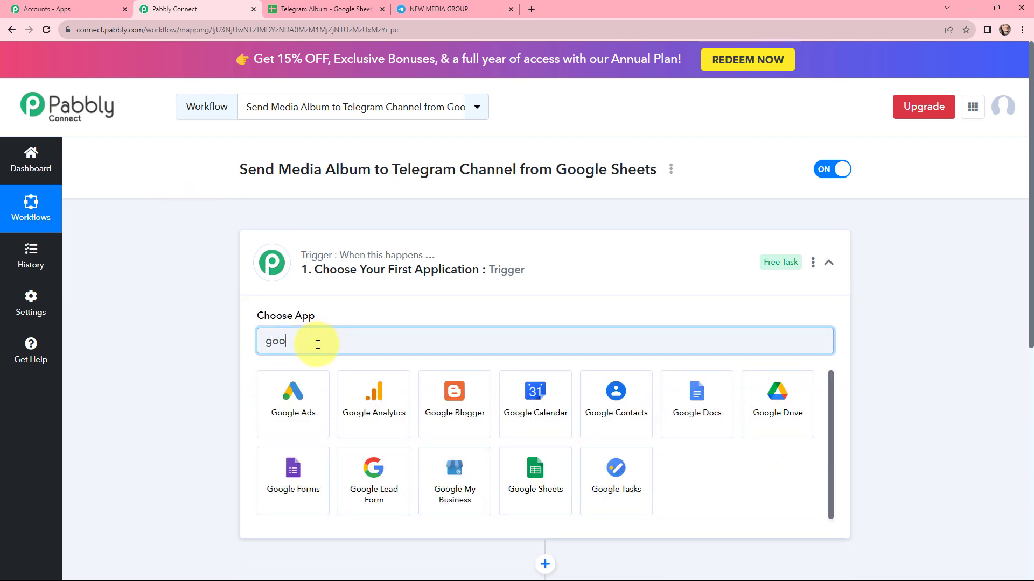
{"action": "type", "text": "gle s"}
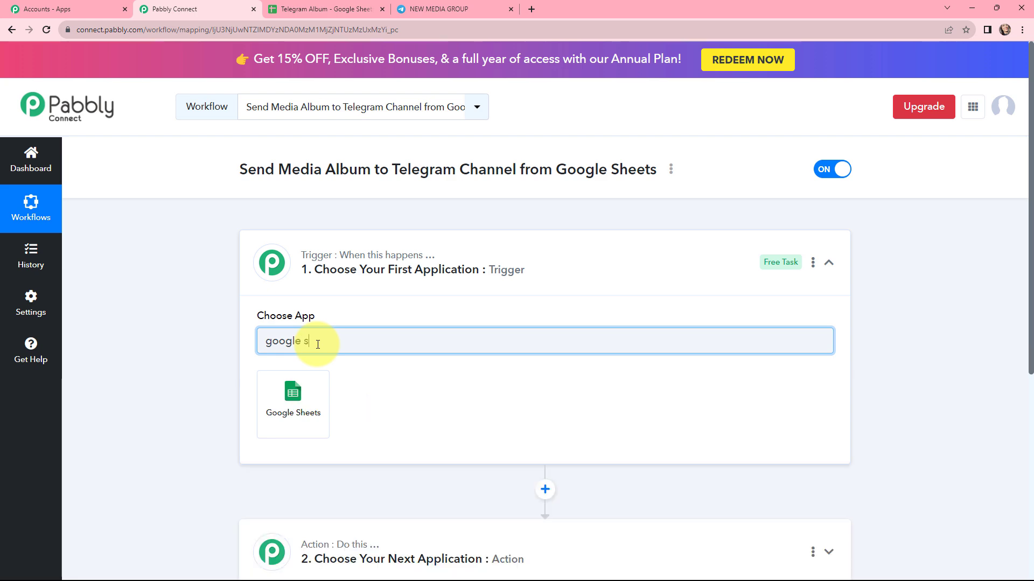
{"action": "left_click", "coordinate": [285, 401]}
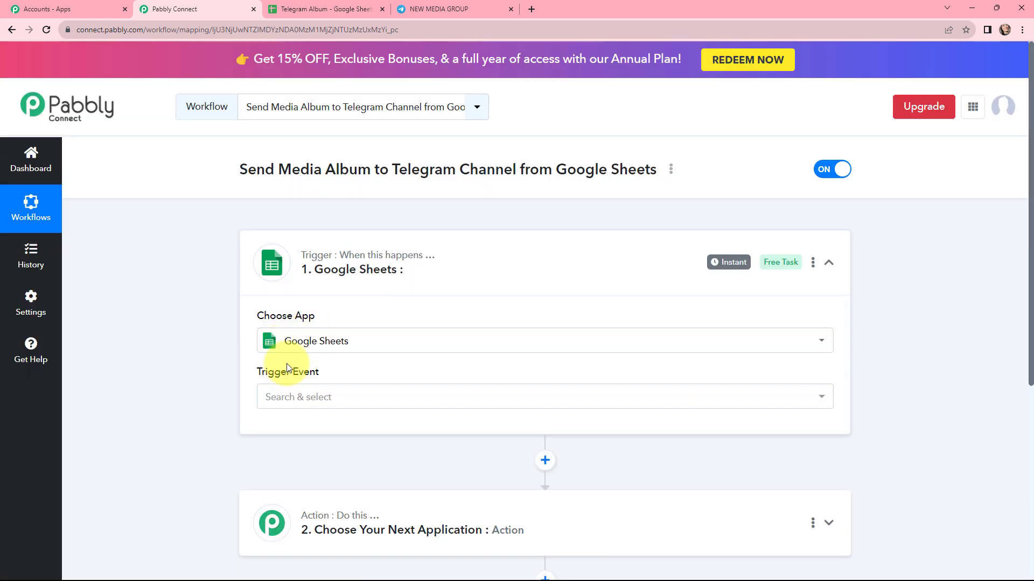
{"action": "left_click", "coordinate": [321, 396]}
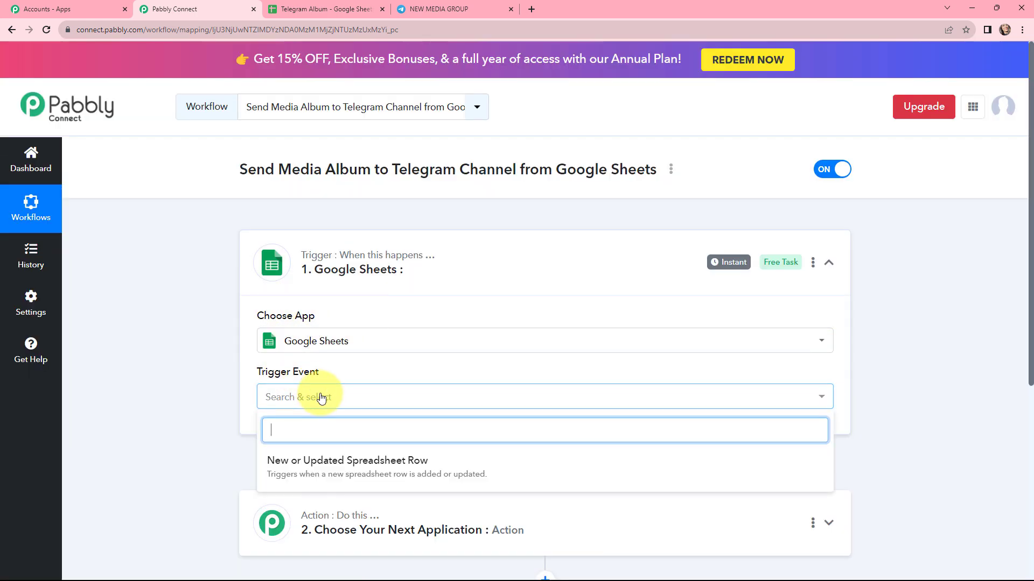
{"action": "left_click", "coordinate": [472, 467]}
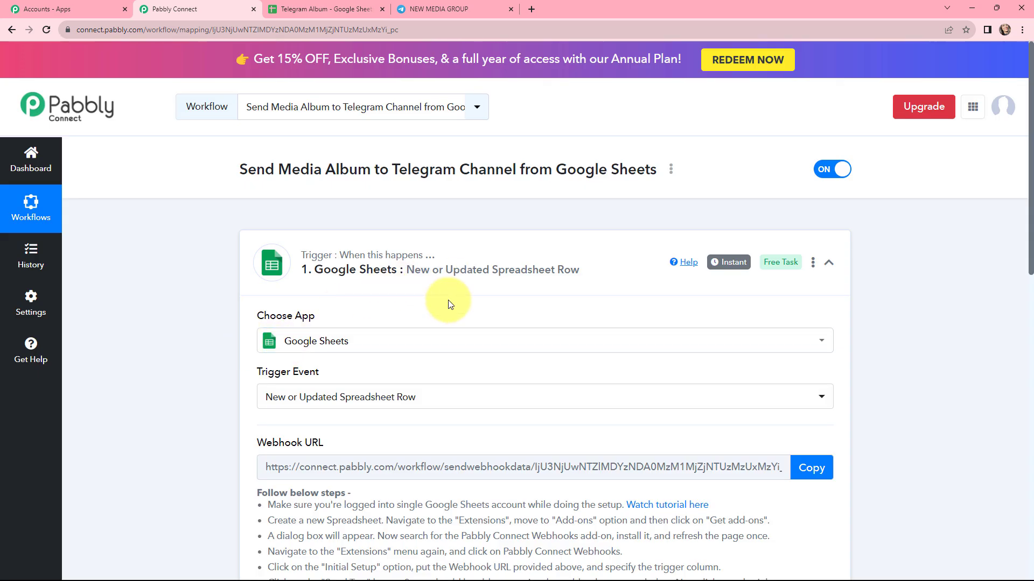
Review the webhook URL and the setup instructions of the Google Sheets trigger.
{"action": "scroll", "coordinate": [450, 304], "scroll_direction": "down", "scroll_amount": 3}
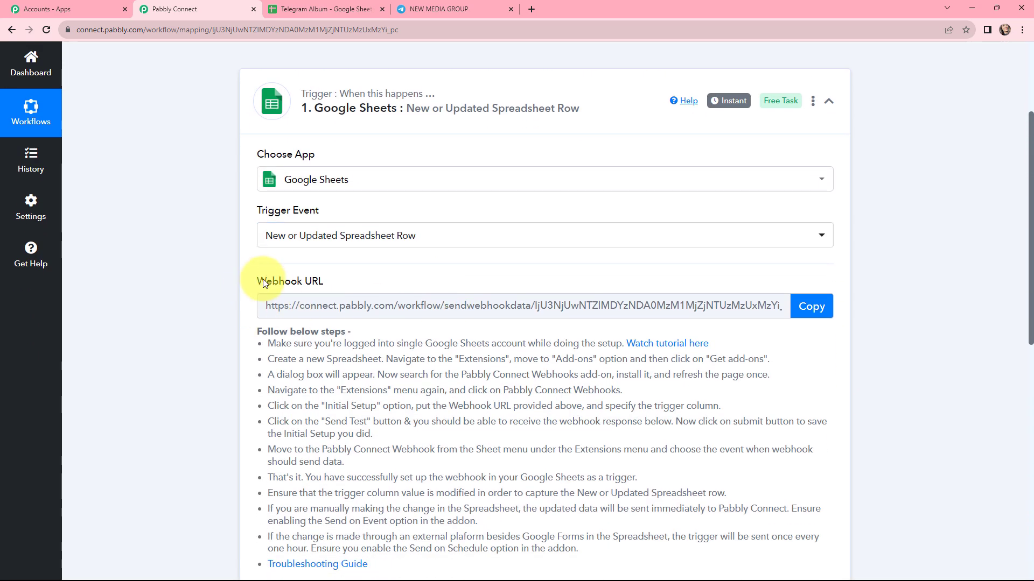
{"action": "scroll", "coordinate": [263, 283], "scroll_direction": "down", "scroll_amount": 1}
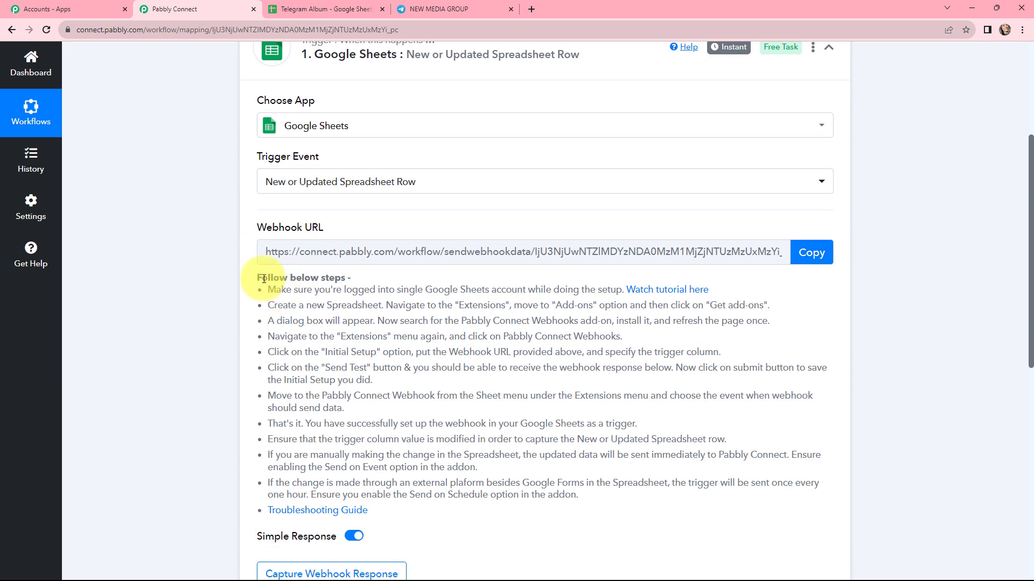
{"action": "left_click_drag", "start_coordinate": [257, 275], "coordinate": [454, 491]}
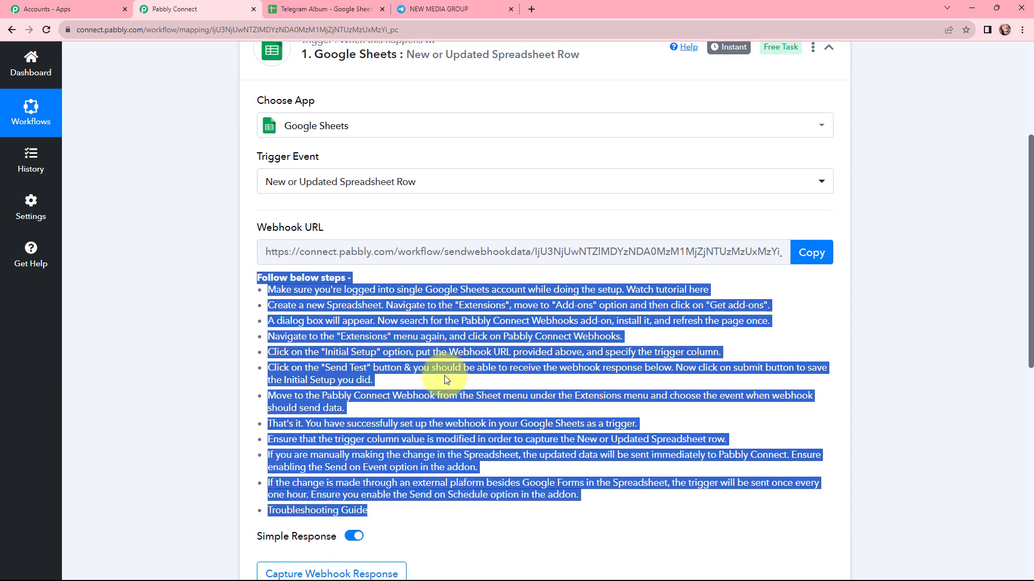
{"action": "mouse_move", "coordinate": [271, 233]}
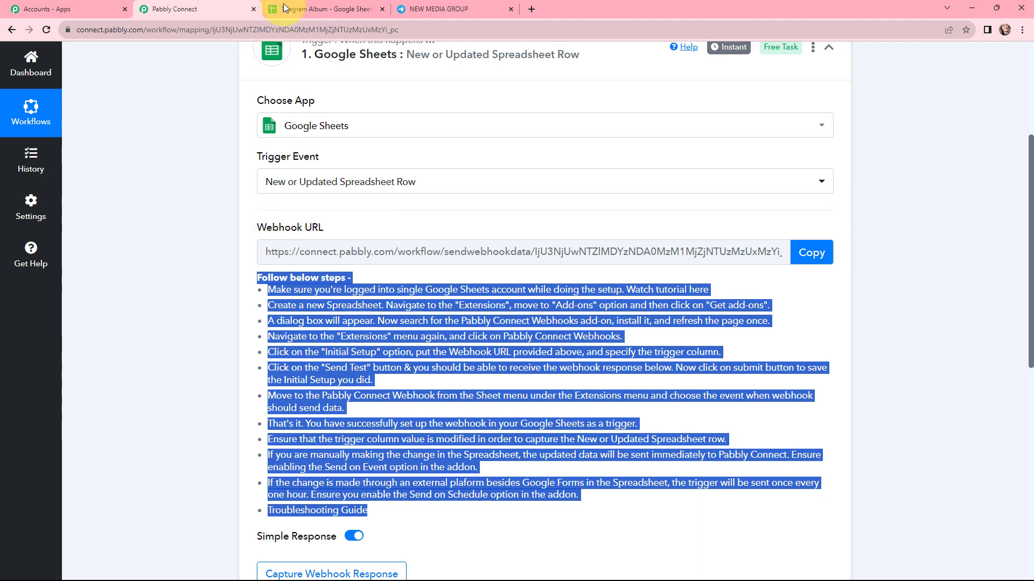
In the Telegram Album spreadsheet, look up the Pabbly Connect Webhooks add-on in the Google Workspace Marketplace and close the marketplace.
{"action": "left_click", "coordinate": [301, 9]}
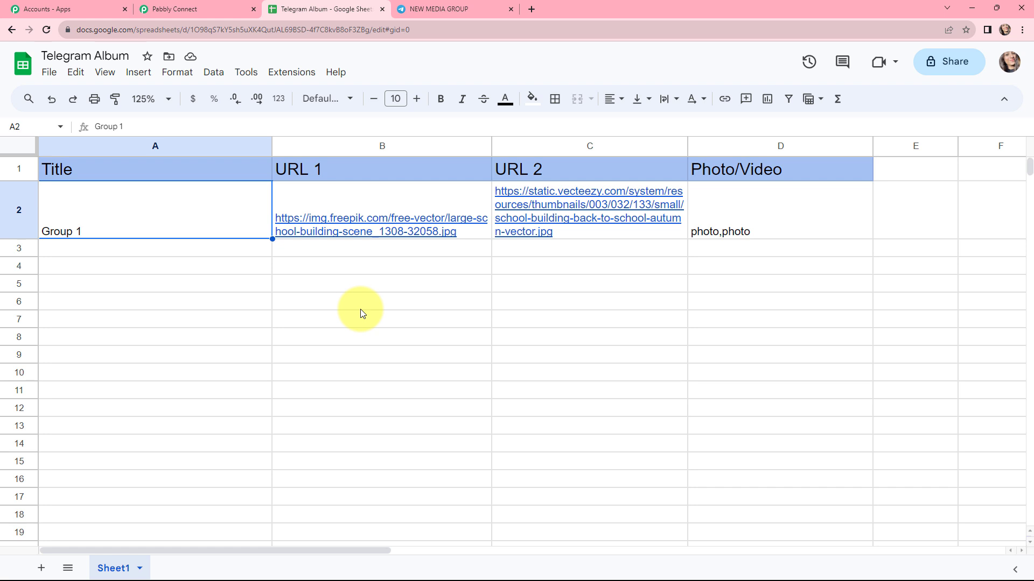
{"action": "left_click", "coordinate": [377, 408]}
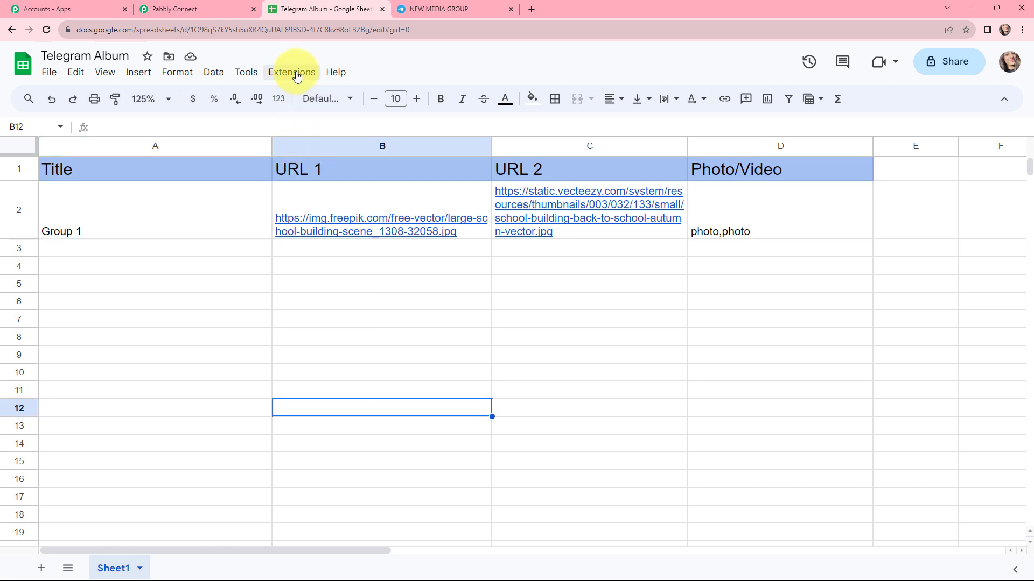
{"action": "left_click", "coordinate": [296, 73]}
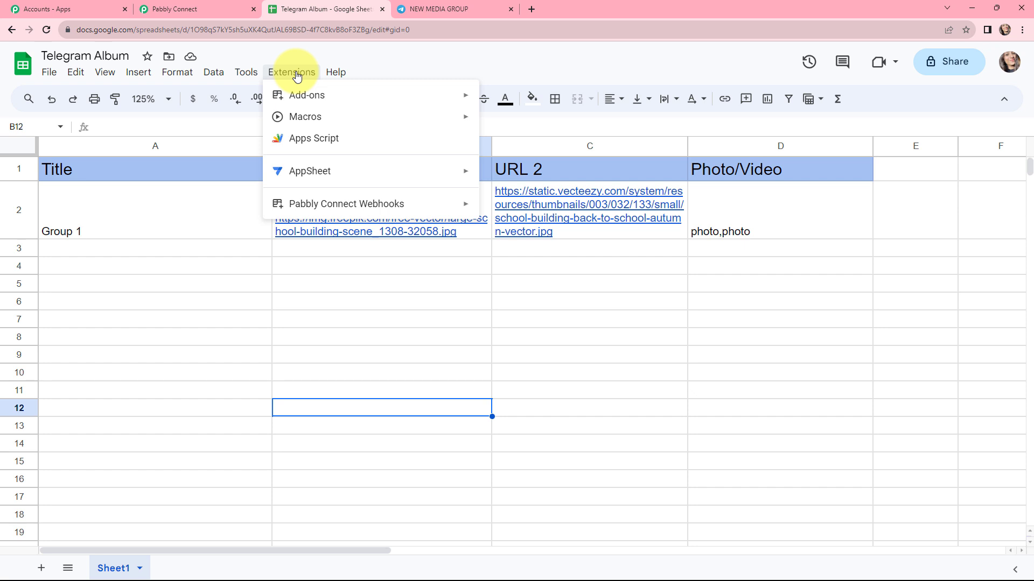
{"action": "mouse_move", "coordinate": [300, 204]}
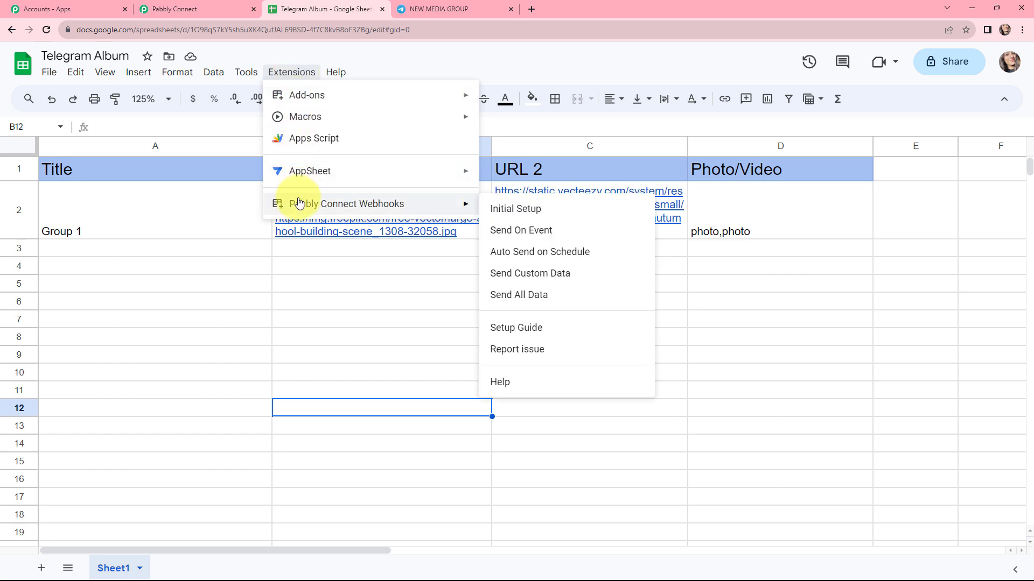
{"action": "mouse_move", "coordinate": [462, 96]}
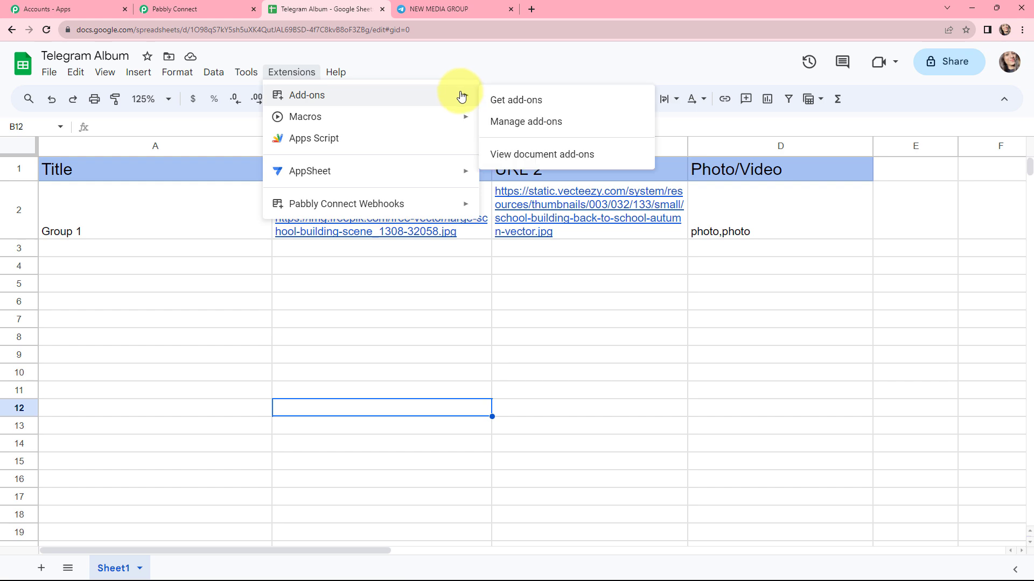
{"action": "left_click", "coordinate": [501, 100]}
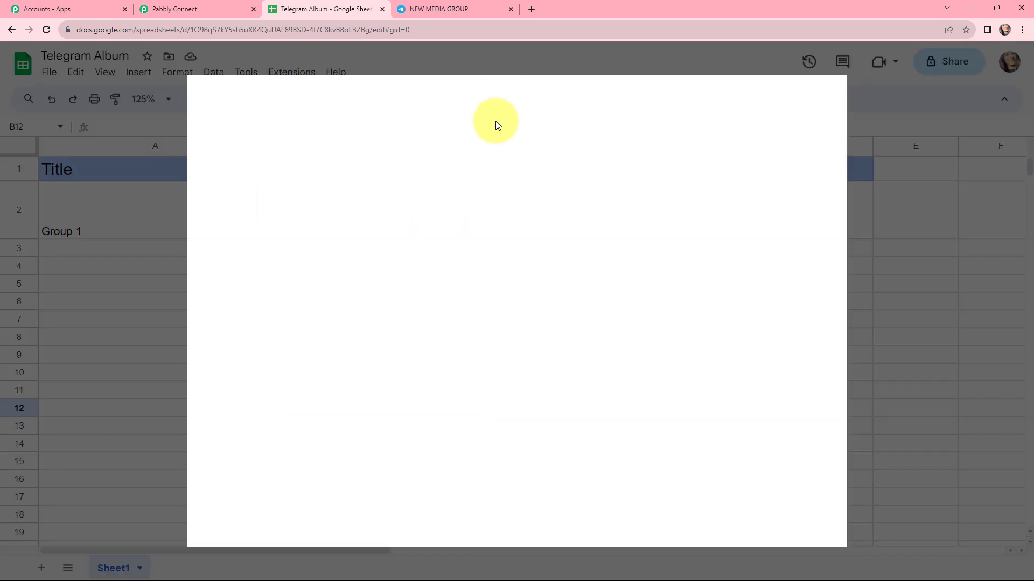
{"action": "left_click", "coordinate": [543, 96]}
{"action": "type", "text": "pabb"}
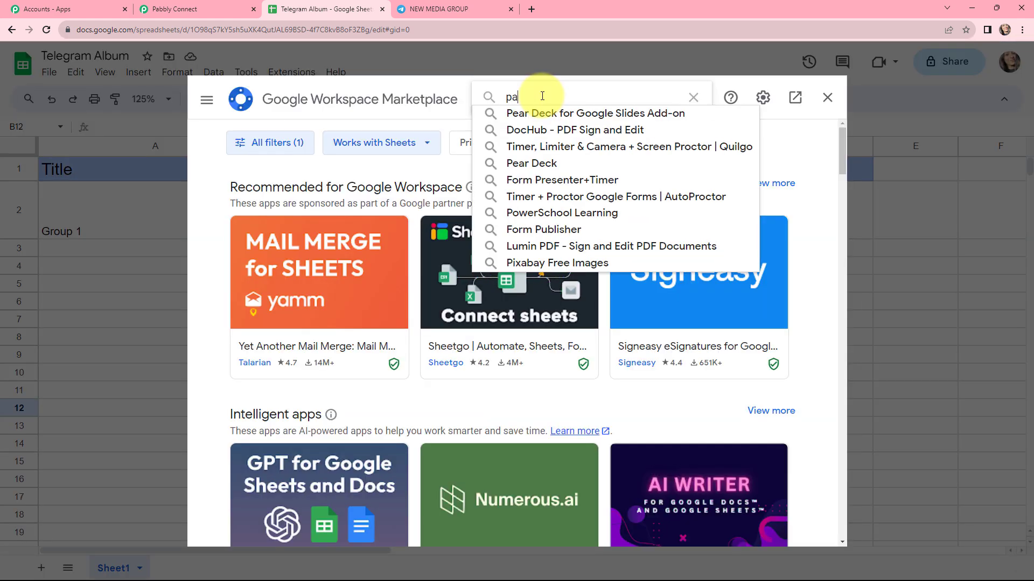
{"action": "type", "text": "ly"}
{"action": "left_click", "coordinate": [561, 112]}
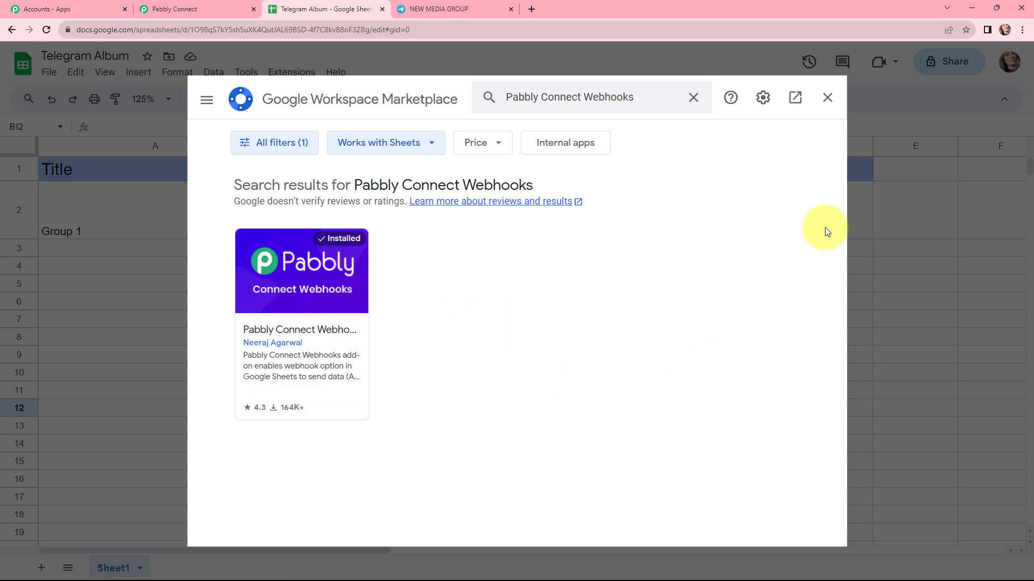
{"action": "left_click", "coordinate": [825, 99]}
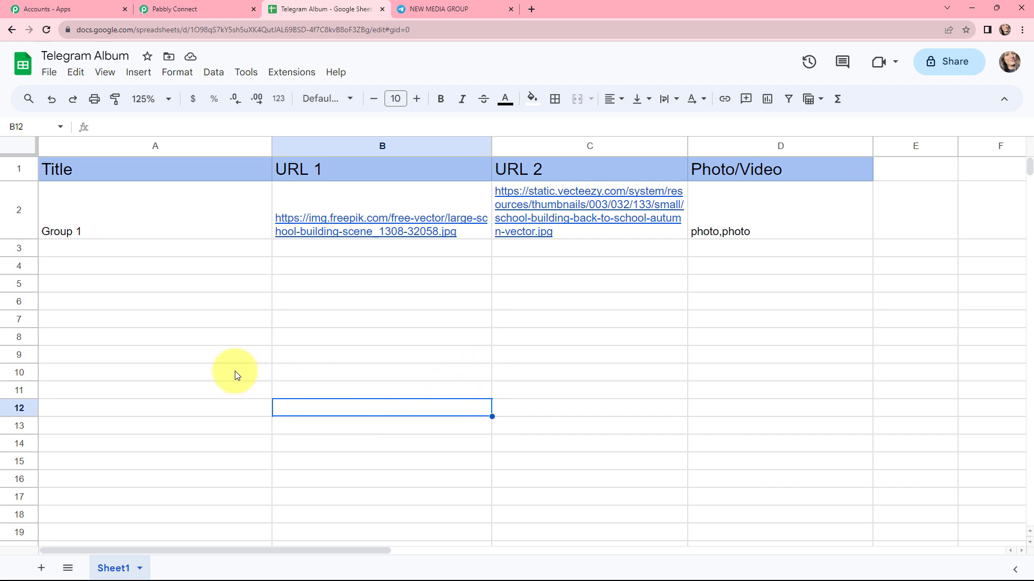
Open the Initial Setup of Pabbly Connect Webhooks for Sheet1 and enter the webhook URL copied from the workflow's trigger.
{"action": "left_click", "coordinate": [286, 72]}
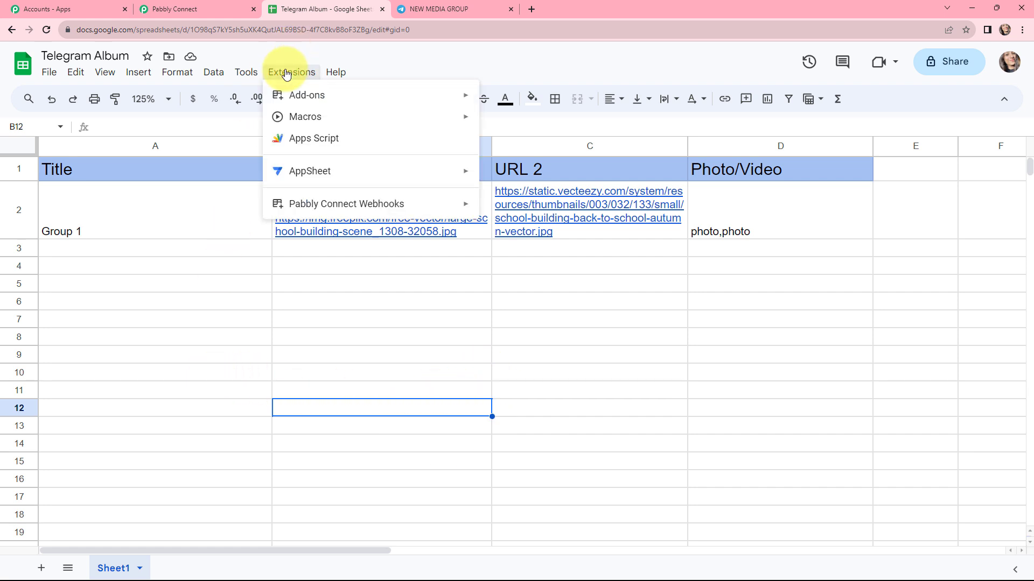
{"action": "mouse_move", "coordinate": [316, 205]}
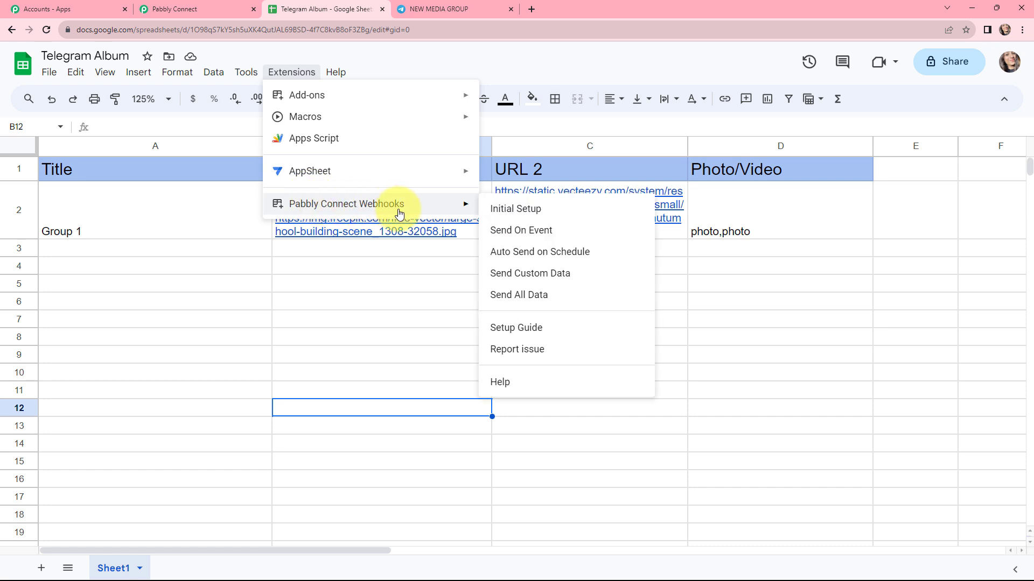
{"action": "left_click", "coordinate": [511, 210]}
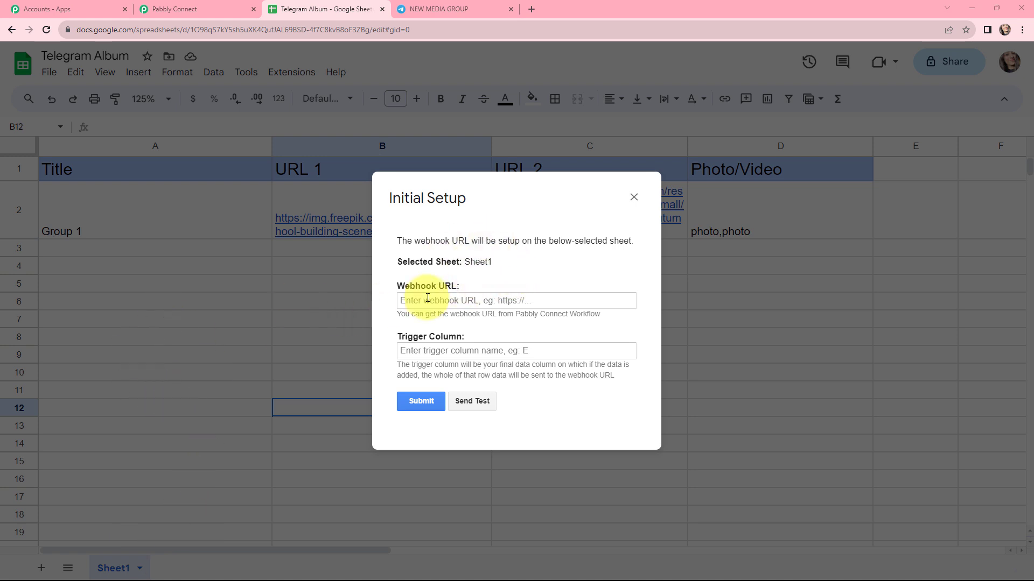
{"action": "left_click", "coordinate": [189, 8]}
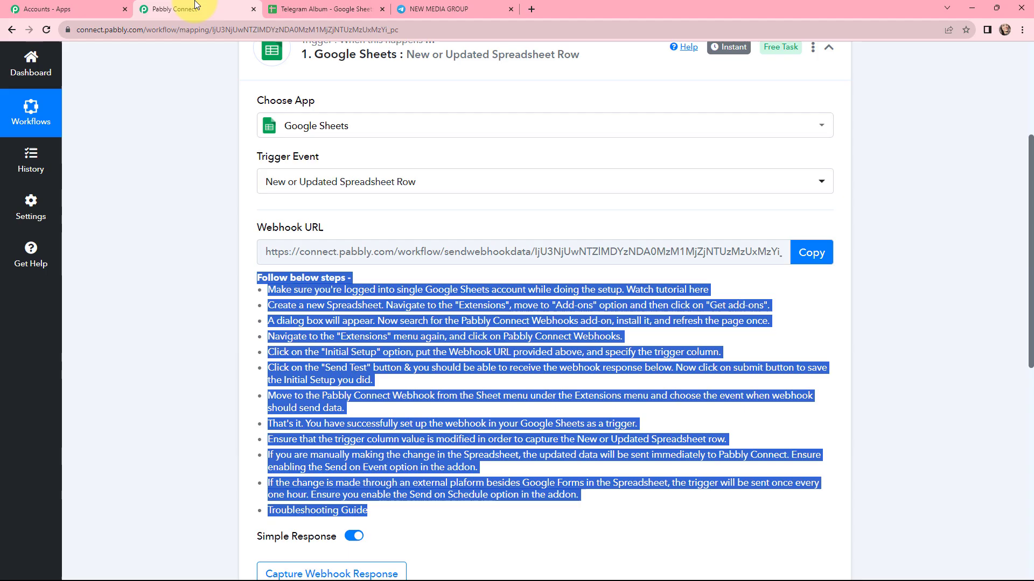
{"action": "left_click", "coordinate": [805, 251]}
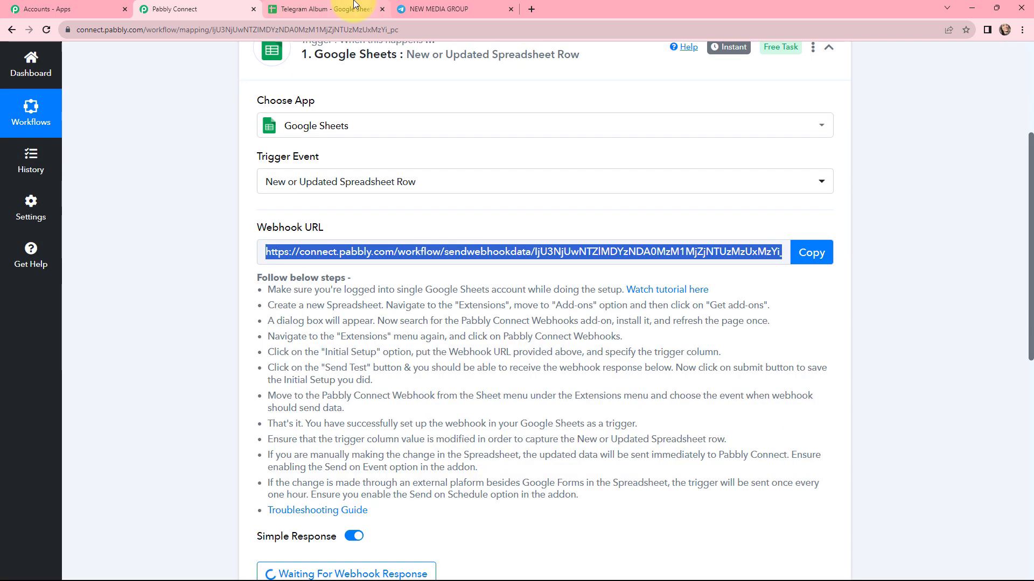
{"action": "left_click", "coordinate": [301, 9]}
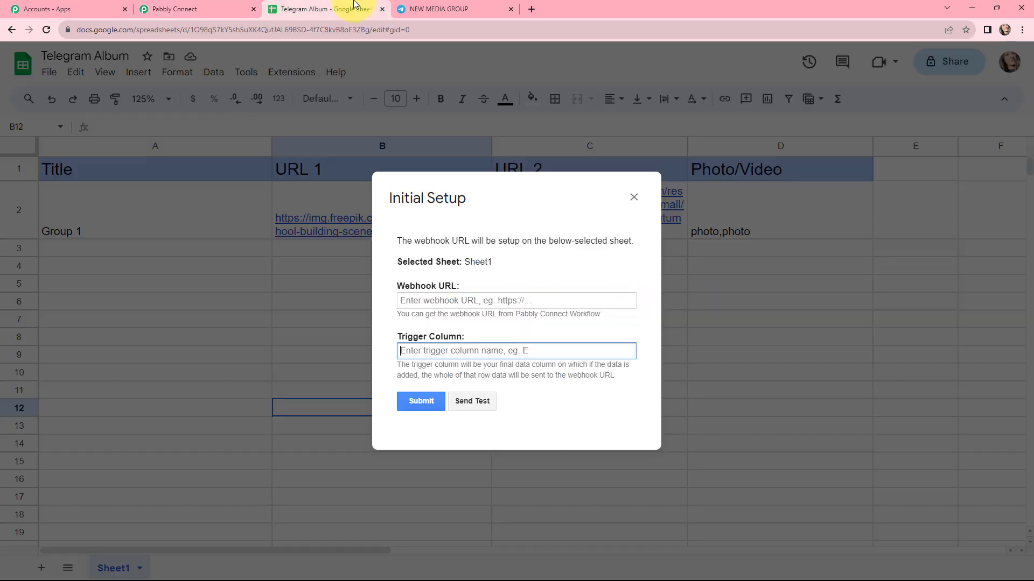
{"action": "left_click", "coordinate": [491, 302]}
{"action": "key", "text": "ctrl+v"}
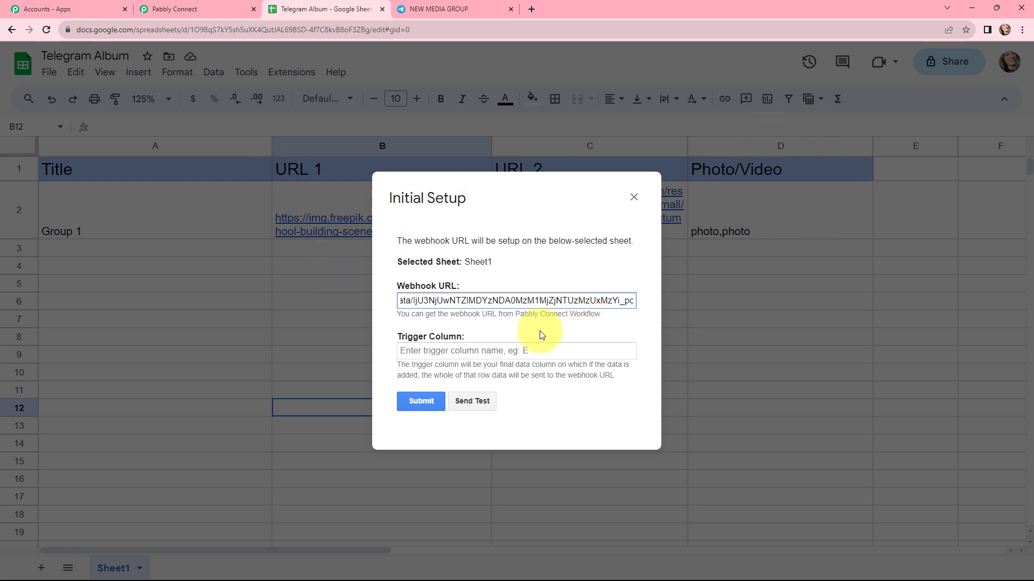
Set the trigger column to D, submit the Initial Setup for Sheet1 and close the dialog.
{"action": "left_click", "coordinate": [498, 350]}
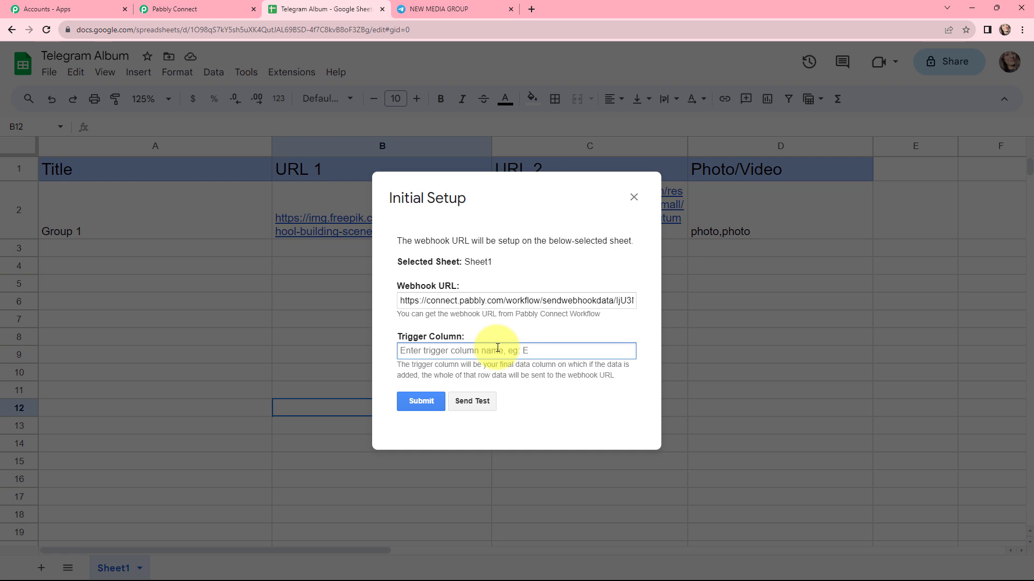
{"action": "type", "text": "D"}
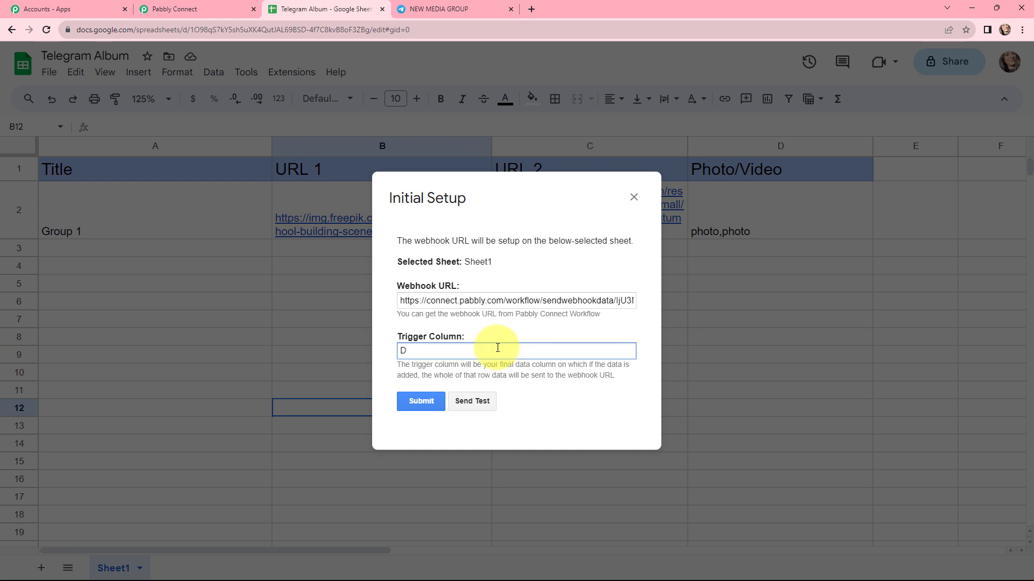
{"action": "left_click", "coordinate": [421, 401]}
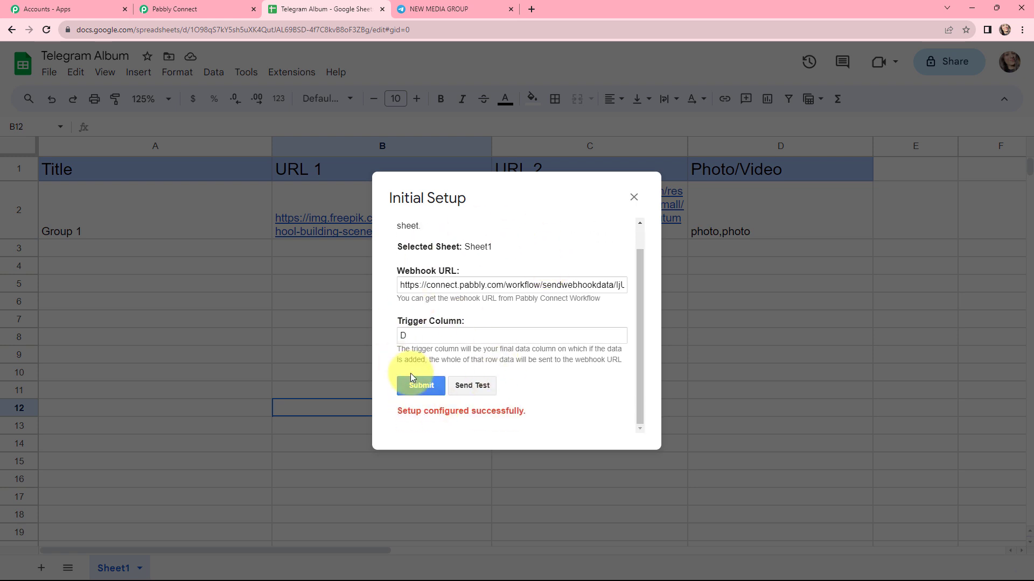
{"action": "left_click_drag", "start_coordinate": [396, 411], "coordinate": [519, 416]}
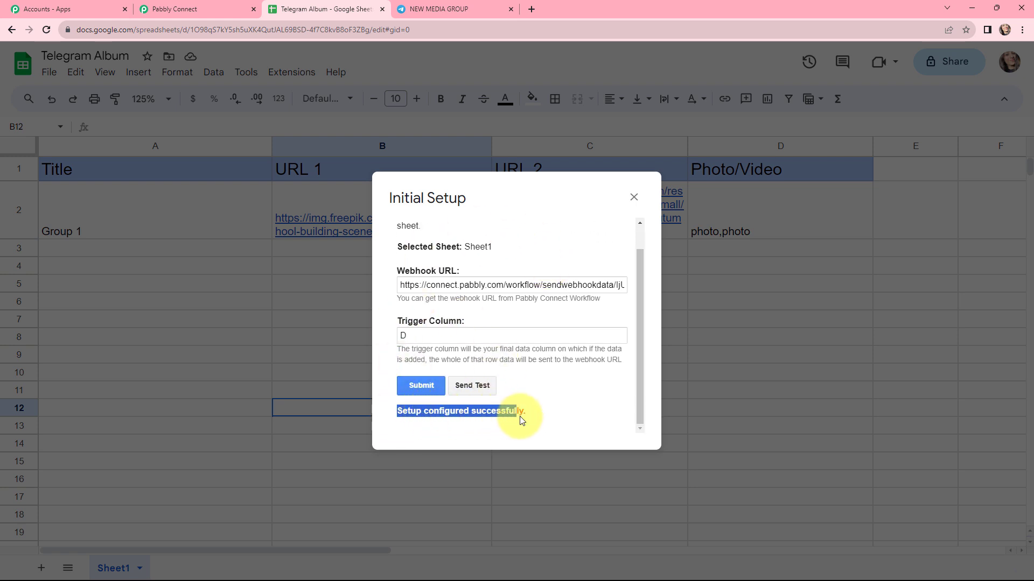
{"action": "left_click", "coordinate": [537, 416]}
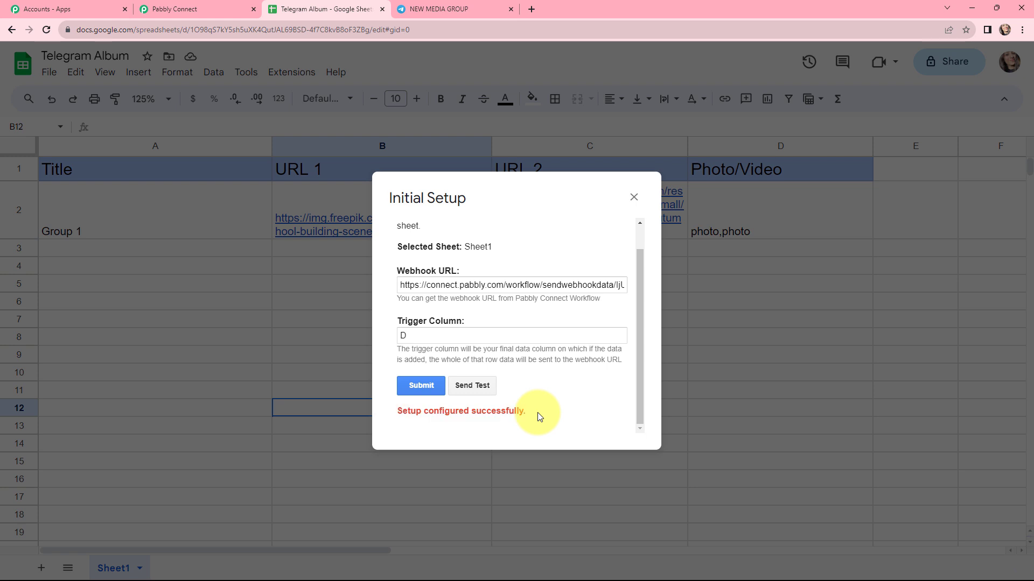
{"action": "left_click", "coordinate": [634, 197]}
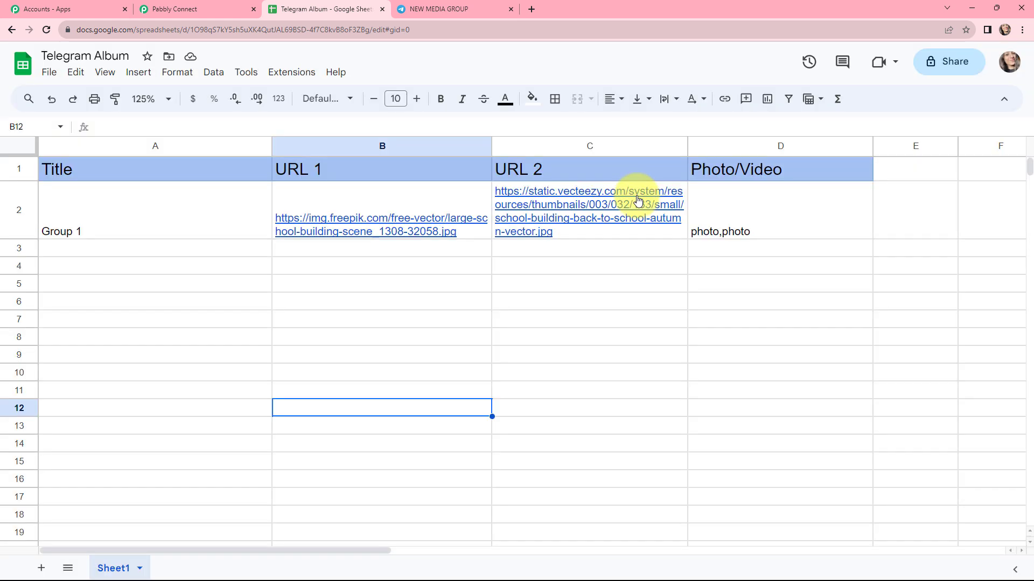
Enable the Send On Event option of Pabbly Connect Webhooks for the spreadsheet.
{"action": "left_click", "coordinate": [287, 73]}
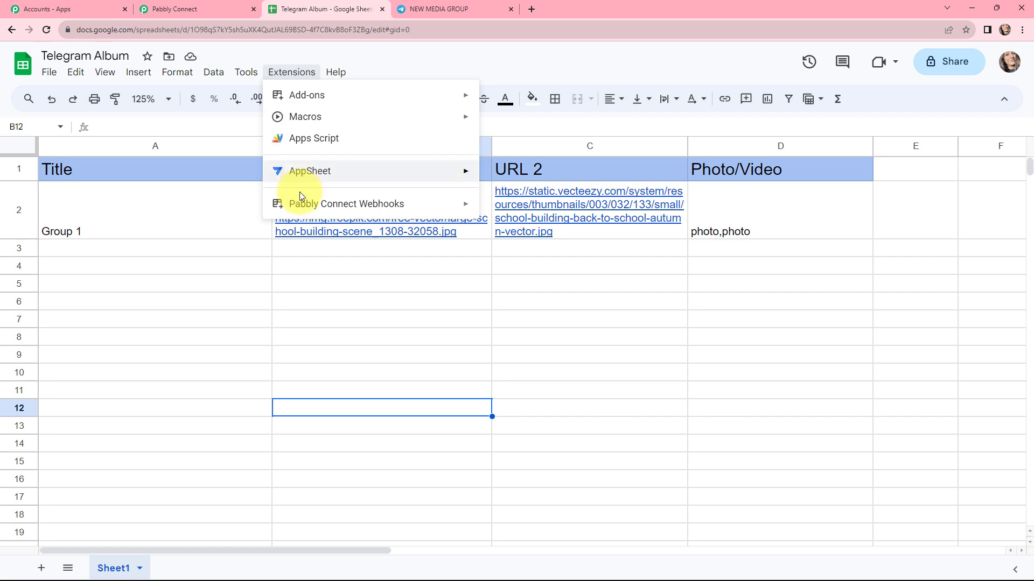
{"action": "mouse_move", "coordinate": [382, 200]}
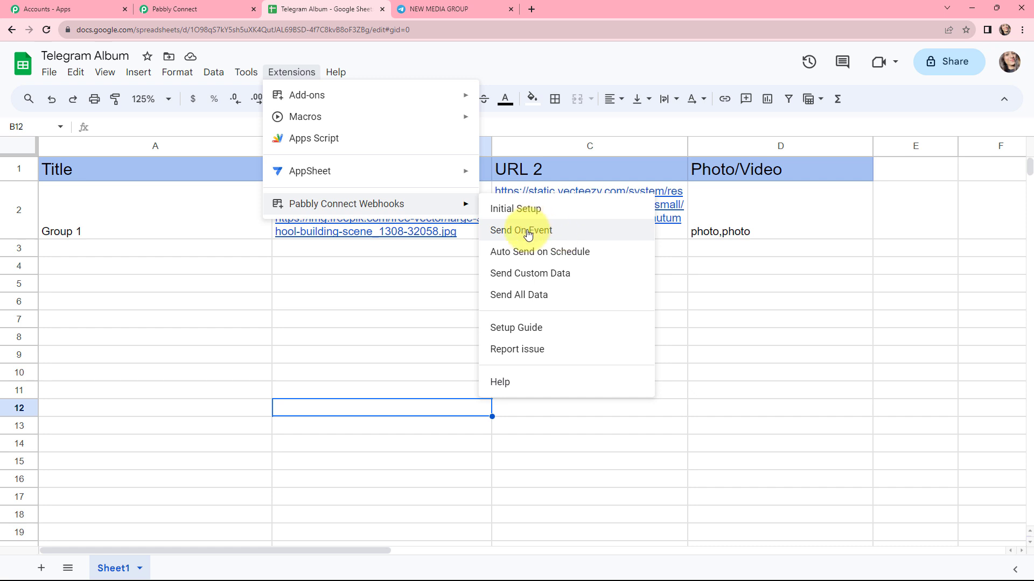
{"action": "left_click", "coordinate": [556, 235]}
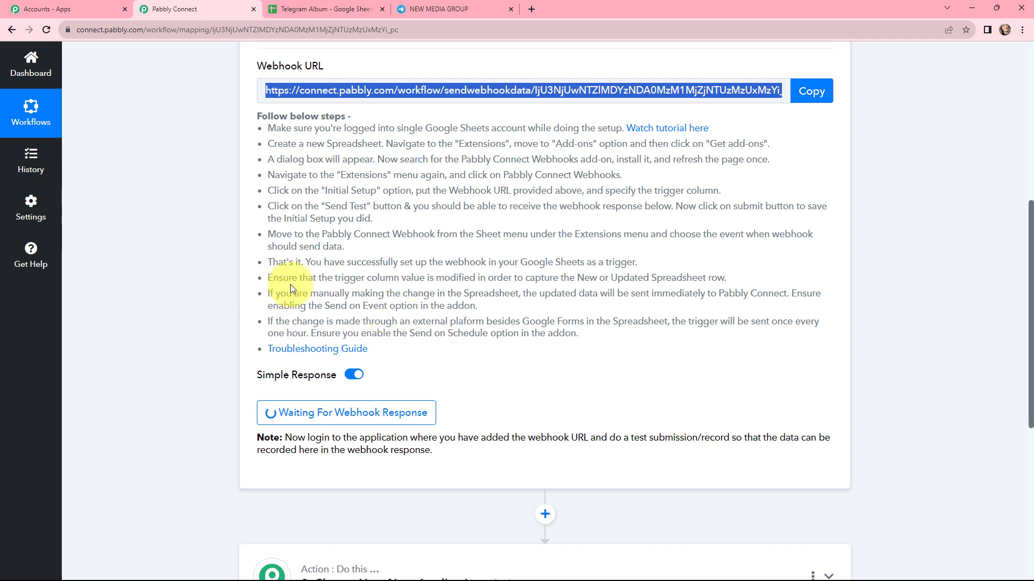
Review the album rows in the Telegram Album spreadsheet and the cafe pictures image search, and close the search page.
{"action": "left_click", "coordinate": [284, 5]}
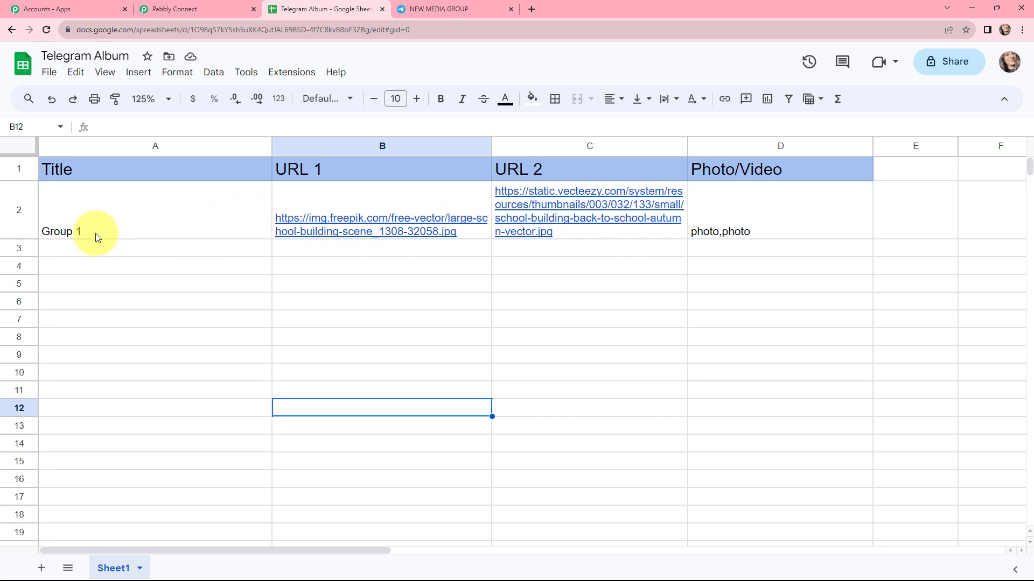
{"action": "mouse_move", "coordinate": [498, 191]}
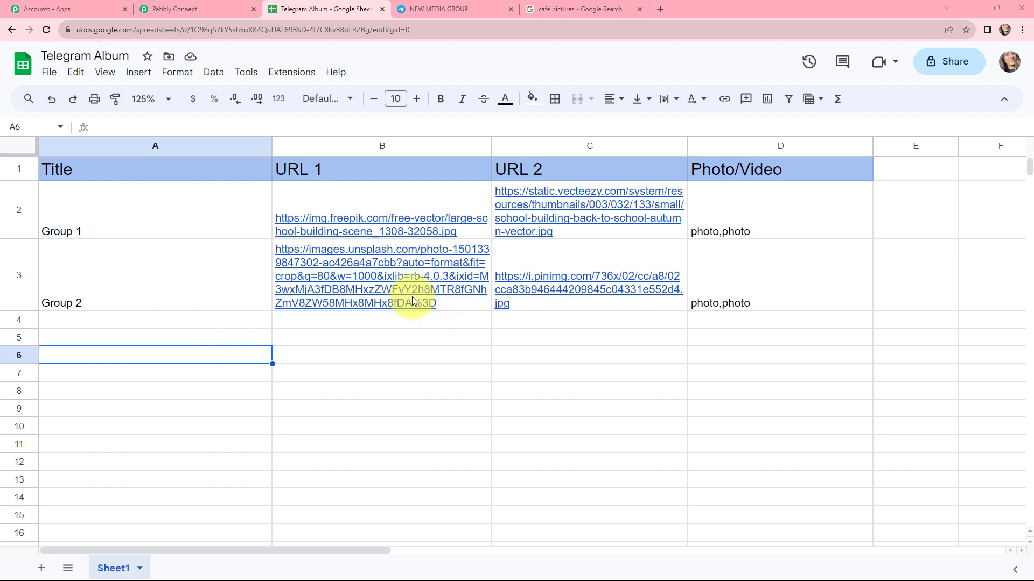
{"action": "left_click", "coordinate": [570, 7]}
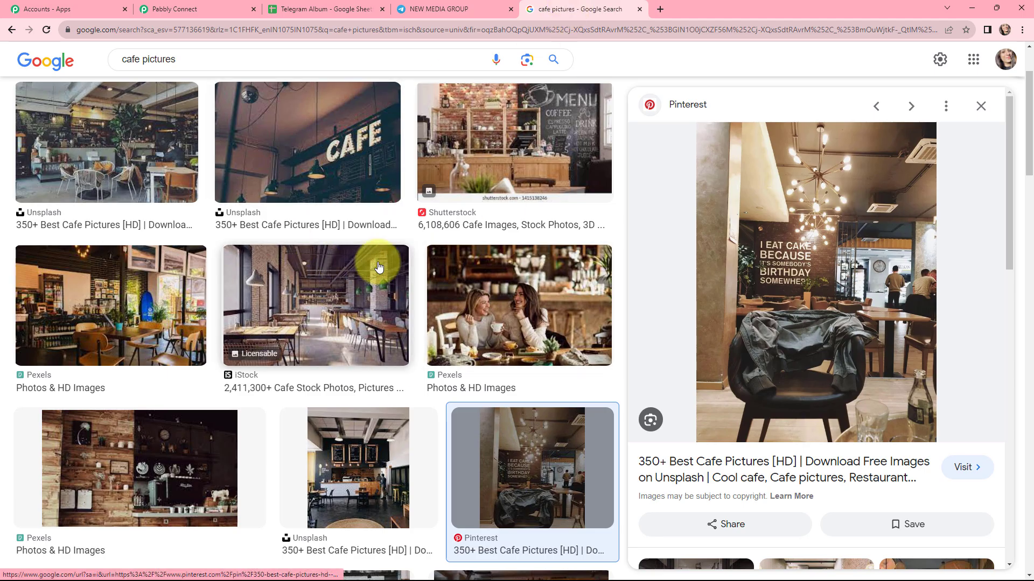
{"action": "key", "text": "ctrl+w"}
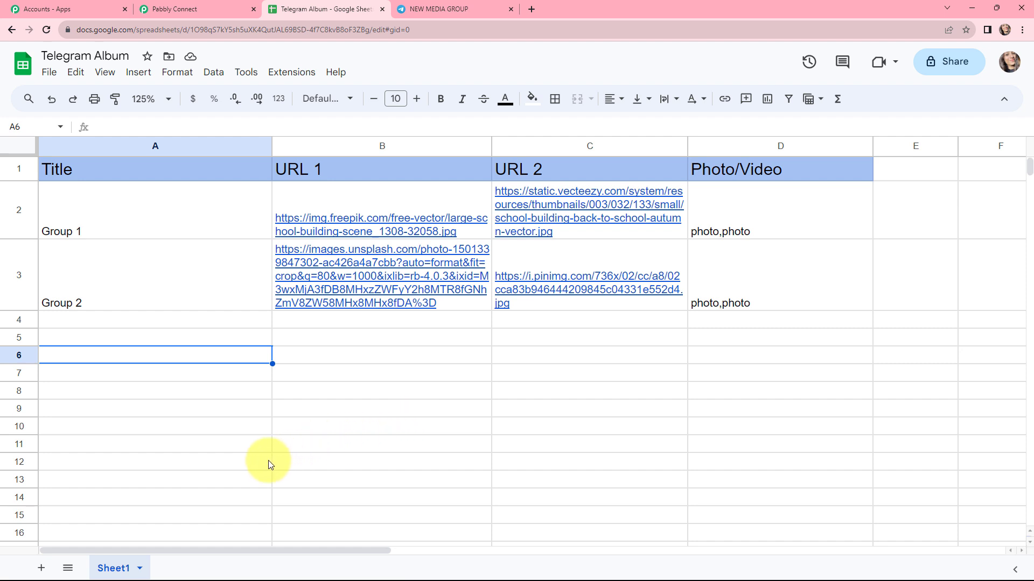
In the Pabbly Connect workflow, examine the fields of the captured webhook response and the trigger's Instant label.
{"action": "left_click", "coordinate": [171, 9]}
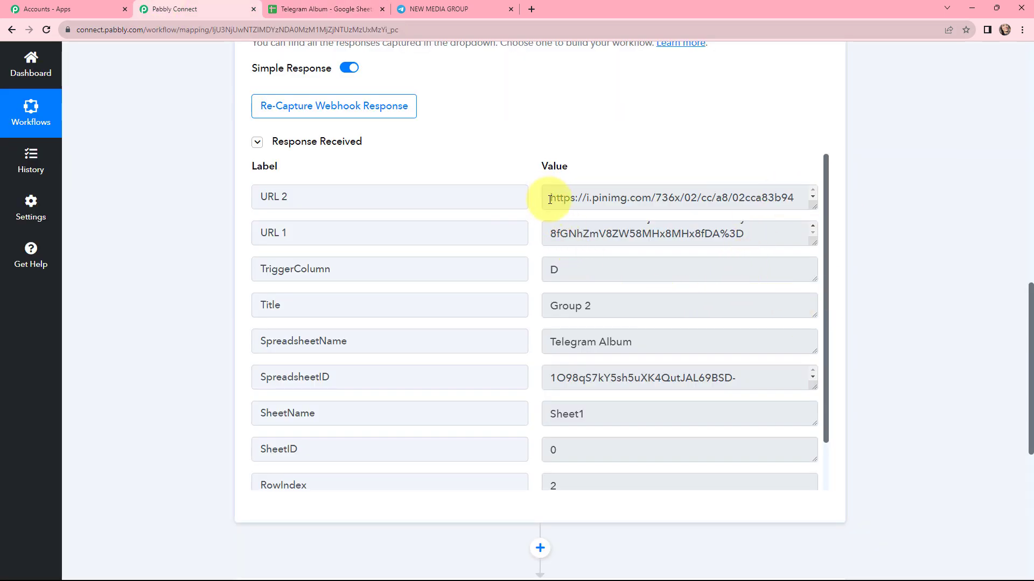
{"action": "left_click", "coordinate": [590, 271]}
{"action": "left_click_drag", "start_coordinate": [590, 270], "coordinate": [562, 306]}
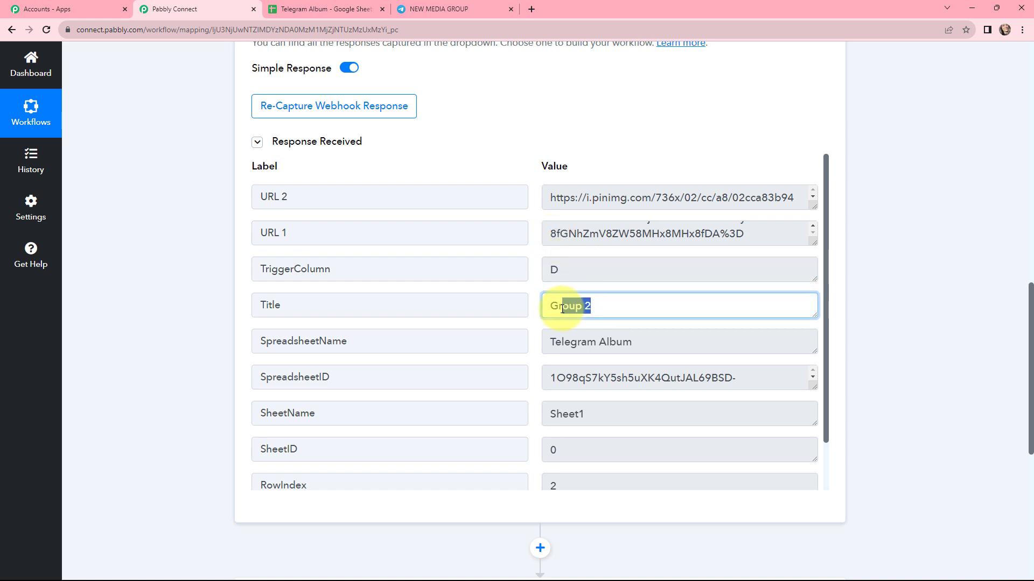
{"action": "left_click_drag", "start_coordinate": [680, 346], "coordinate": [579, 342]}
{"action": "left_click_drag", "start_coordinate": [754, 378], "coordinate": [567, 379]}
{"action": "left_click_drag", "start_coordinate": [612, 411], "coordinate": [556, 414]}
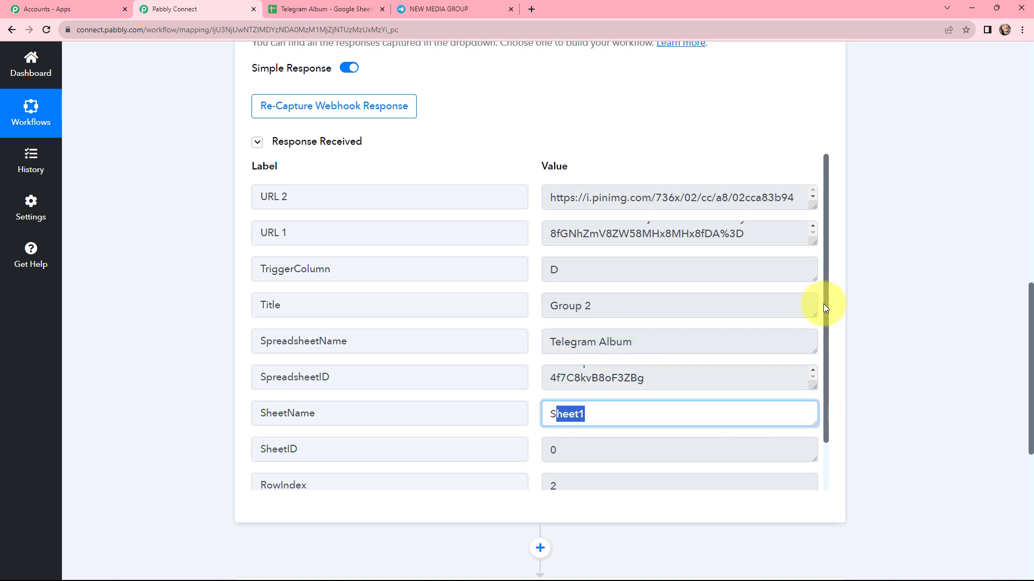
{"action": "scroll", "coordinate": [822, 303], "scroll_direction": "down", "scroll_amount": 1}
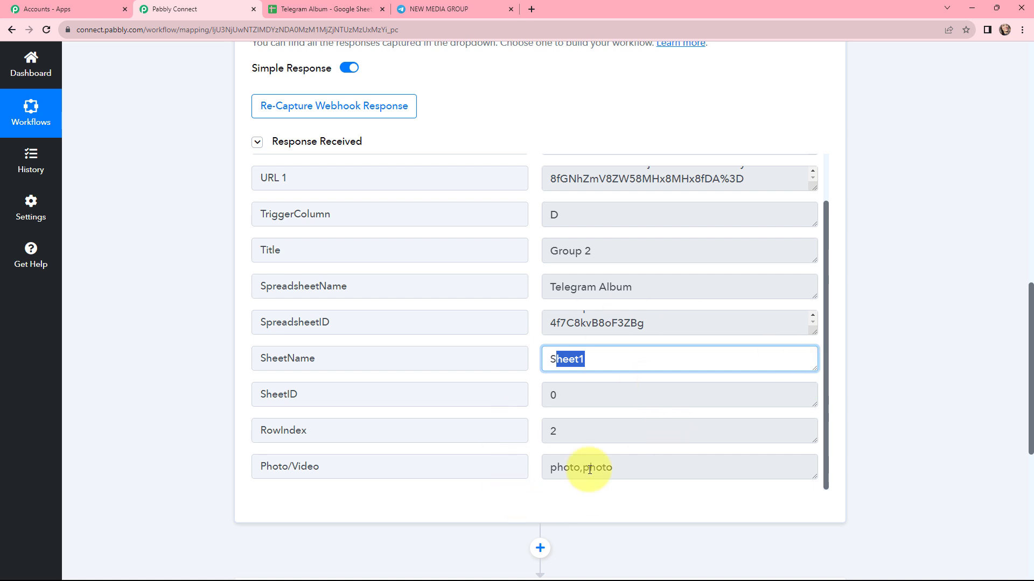
{"action": "left_click", "coordinate": [560, 204]}
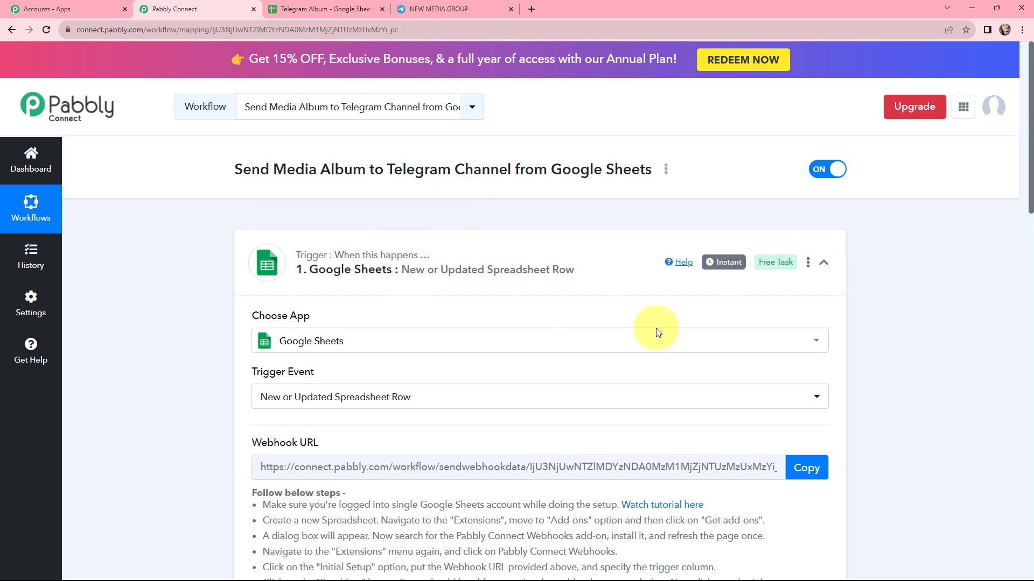
{"action": "mouse_move", "coordinate": [724, 270]}
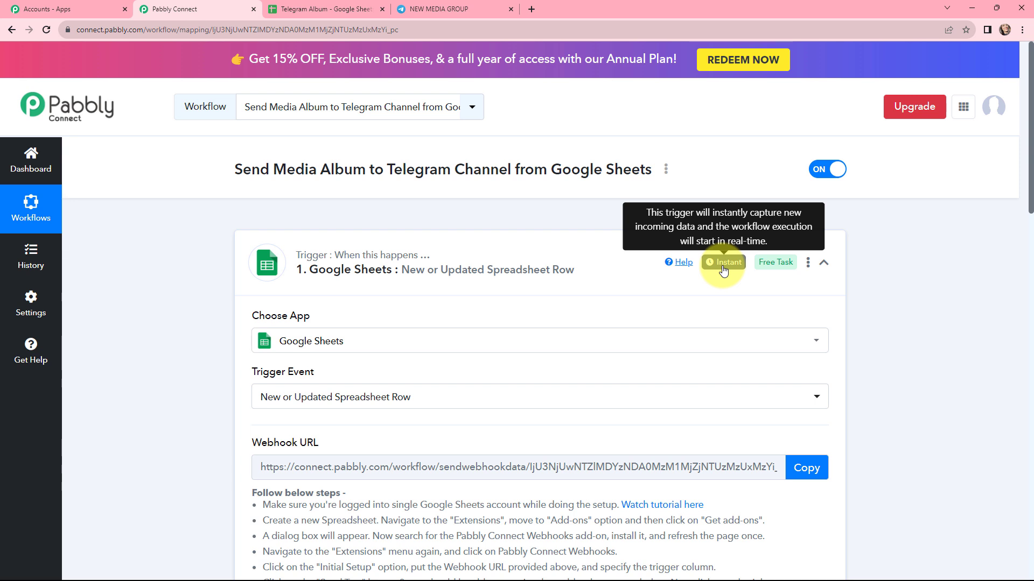
Collapse the Google Sheets trigger and set the action step to Telegram Bot with the Send an Album (Media Group) event.
{"action": "left_click", "coordinate": [246, 237]}
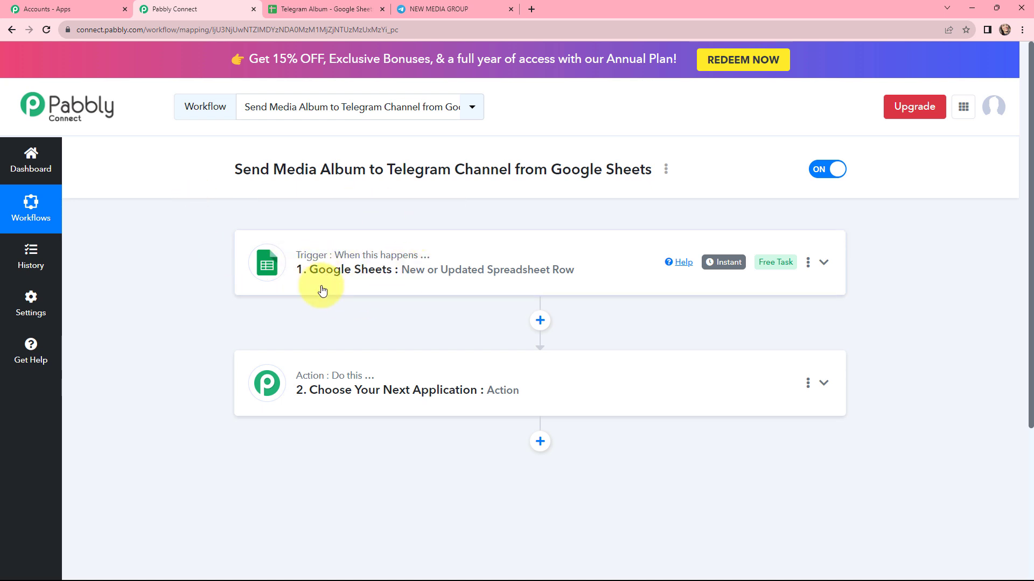
{"action": "left_click", "coordinate": [435, 364]}
{"action": "scroll", "coordinate": [453, 324], "scroll_direction": "down", "scroll_amount": 3}
{"action": "left_click", "coordinate": [428, 303]}
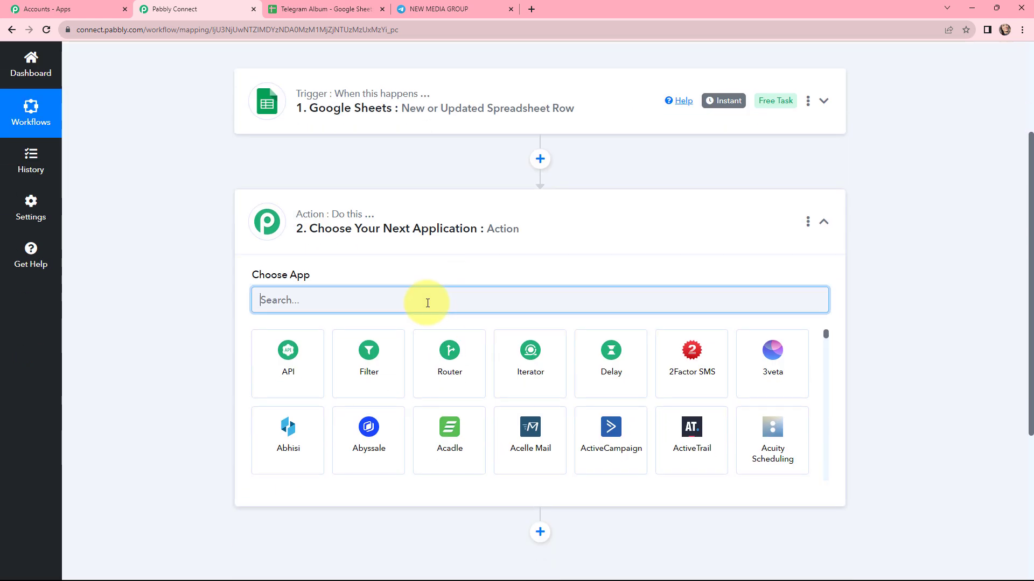
{"action": "type", "text": "teleg"}
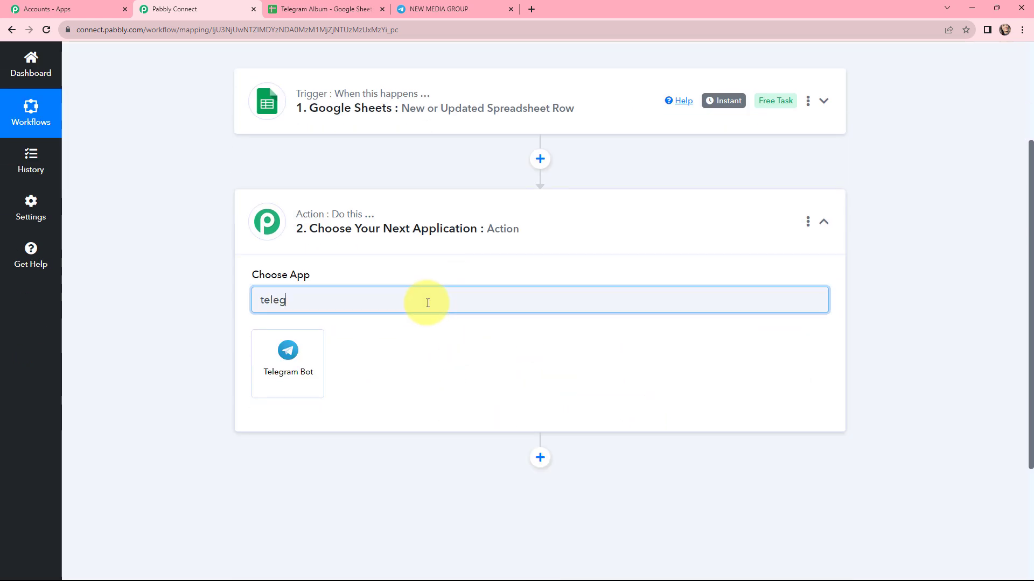
{"action": "left_click", "coordinate": [259, 373]}
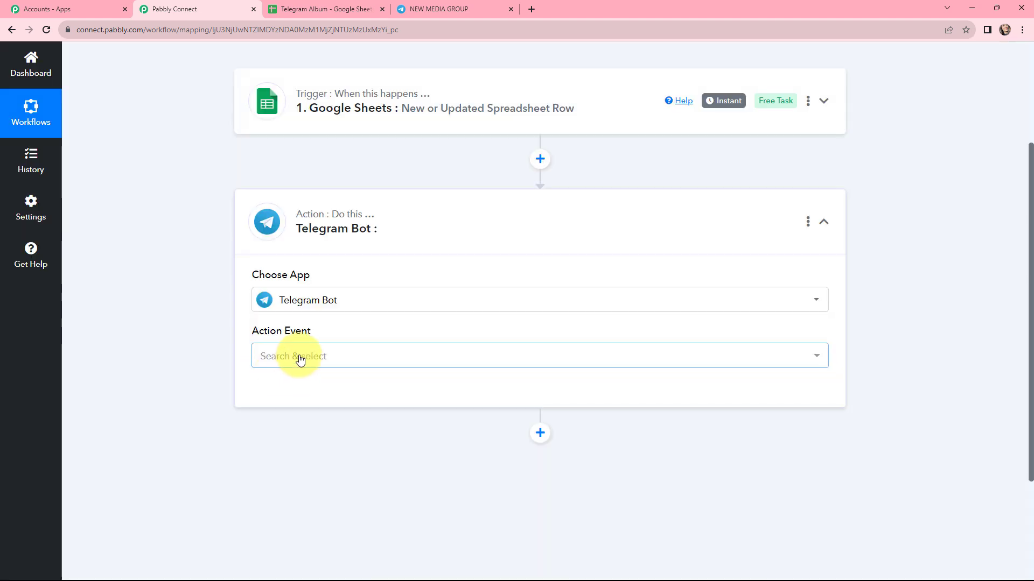
{"action": "left_click", "coordinate": [298, 357]}
{"action": "scroll", "coordinate": [384, 263], "scroll_direction": "down", "scroll_amount": 2}
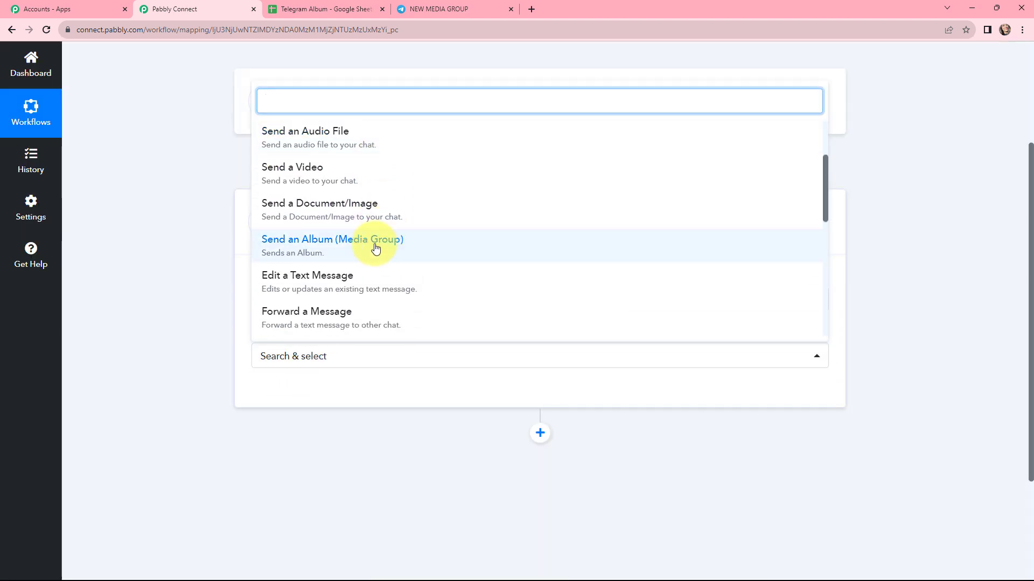
{"action": "left_click", "coordinate": [345, 251]}
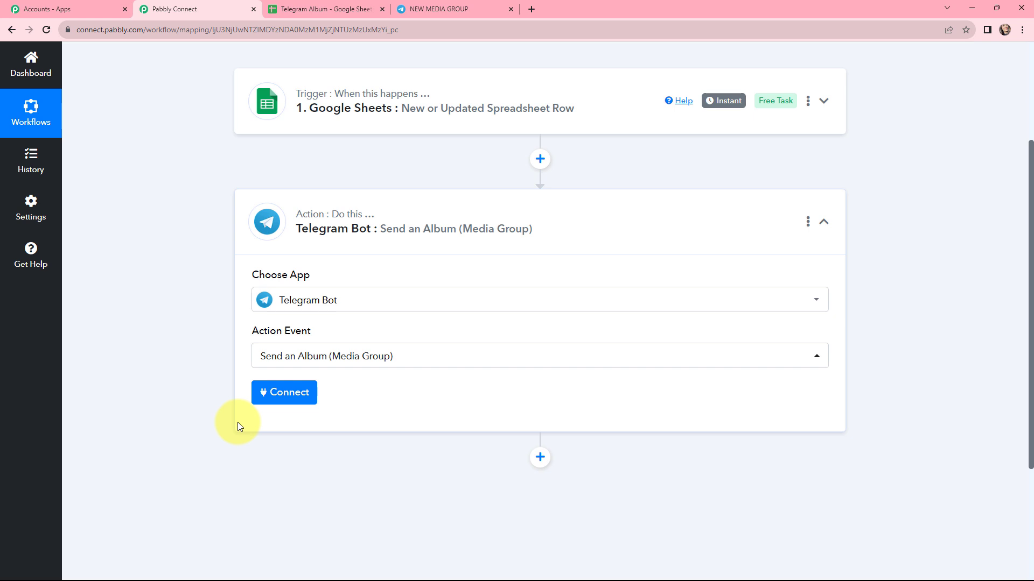
Start adding a new Telegram Bot connection and read the instructions for obtaining the token.
{"action": "left_click", "coordinate": [285, 392]}
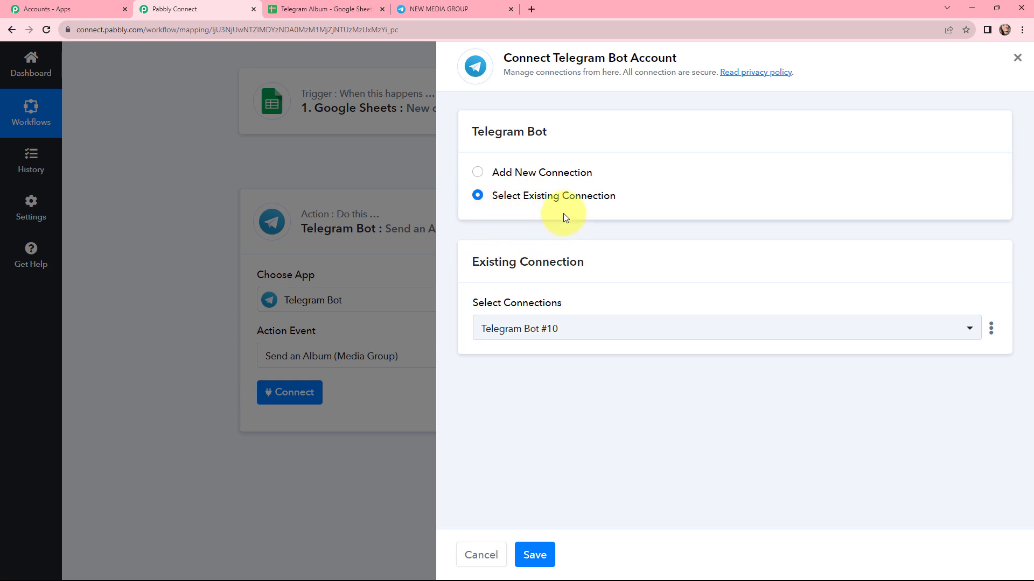
{"action": "left_click", "coordinate": [480, 175]}
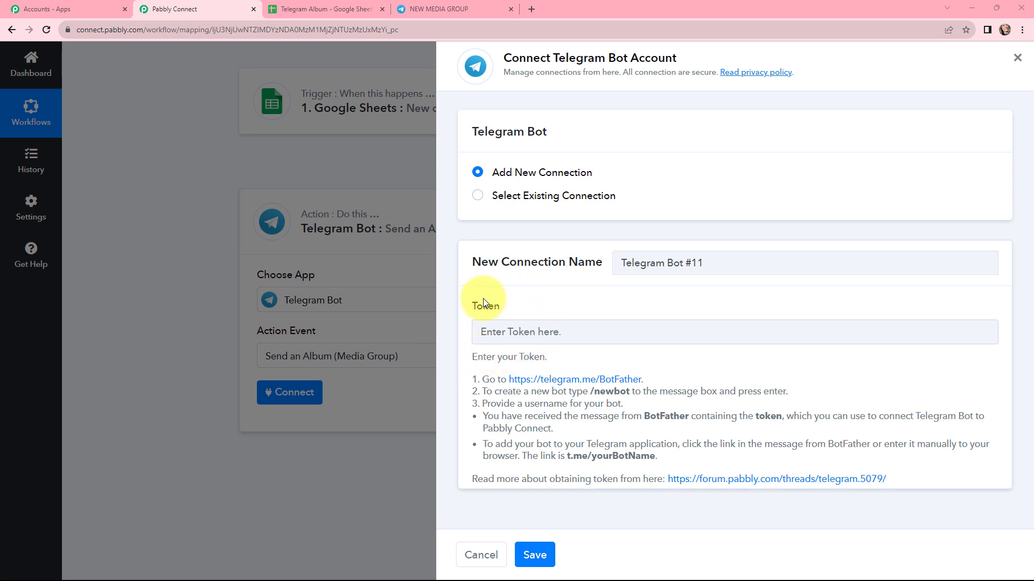
{"action": "left_click_drag", "start_coordinate": [470, 377], "coordinate": [688, 465]}
{"action": "left_click", "coordinate": [687, 458]}
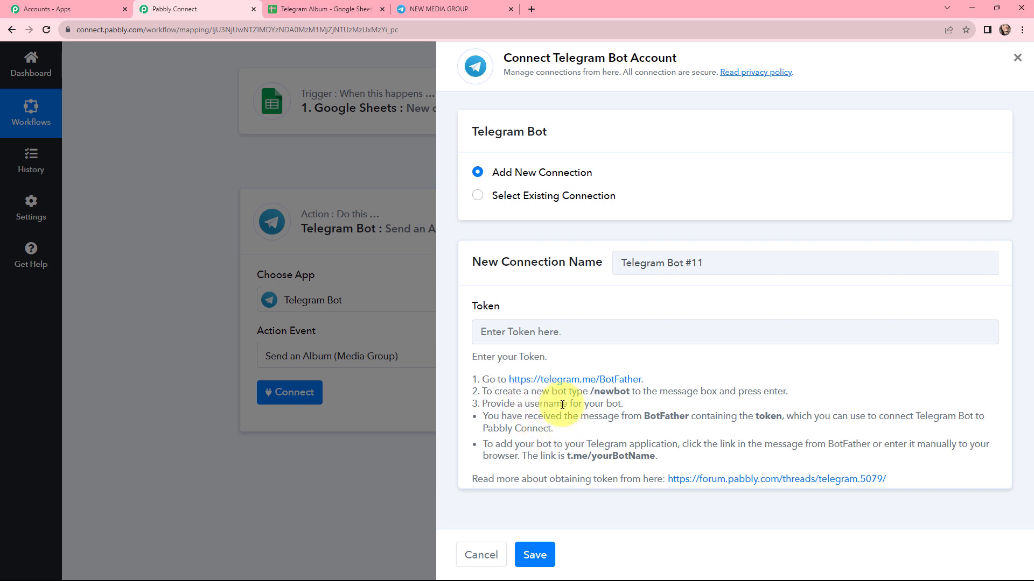
Switch to Telegram Web, open the BotFather chat and restart the bot.
{"action": "left_click", "coordinate": [453, 6]}
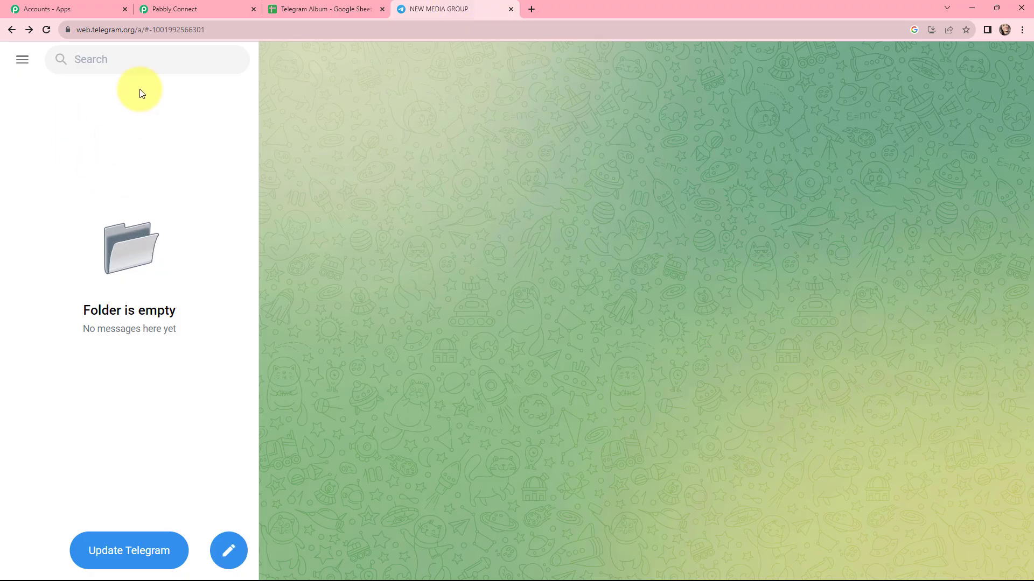
{"action": "left_click", "coordinate": [145, 64]}
{"action": "left_click", "coordinate": [86, 247]}
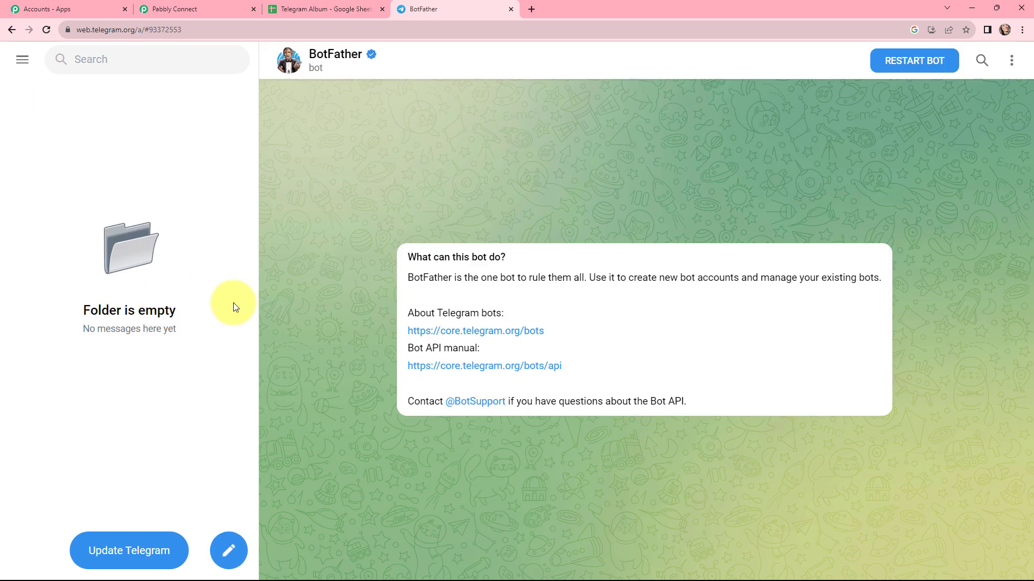
{"action": "left_click", "coordinate": [923, 63]}
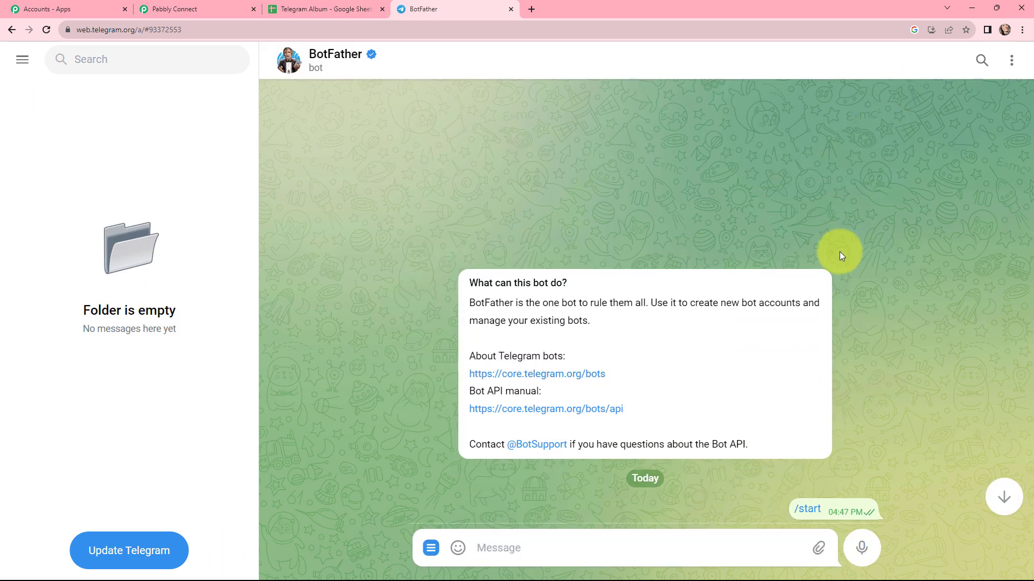
Issue BotFather's /newbot command and name the new bot sendphoto.
{"action": "scroll", "coordinate": [787, 302], "scroll_direction": "up", "scroll_amount": 4}
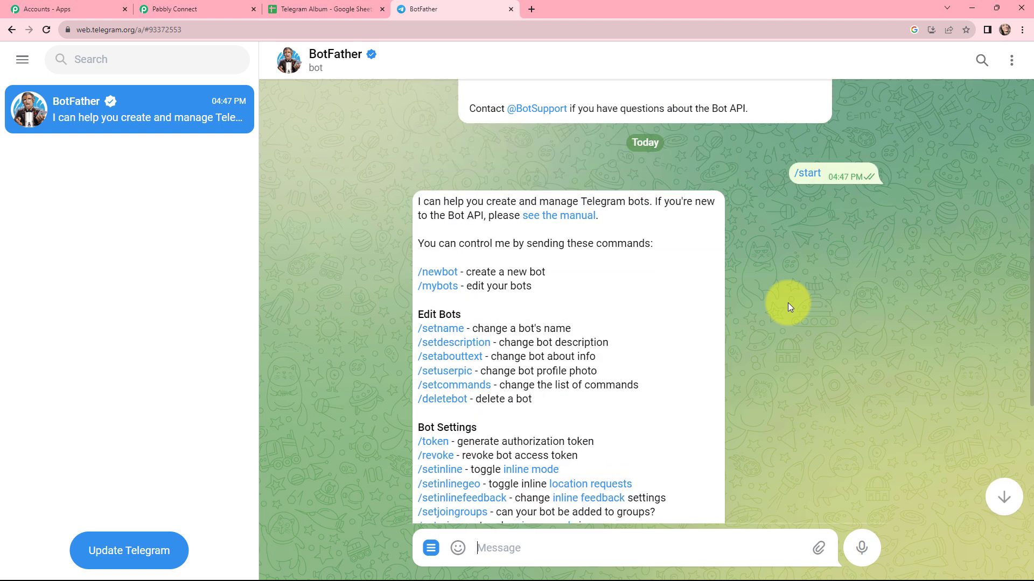
{"action": "left_click", "coordinate": [450, 273]}
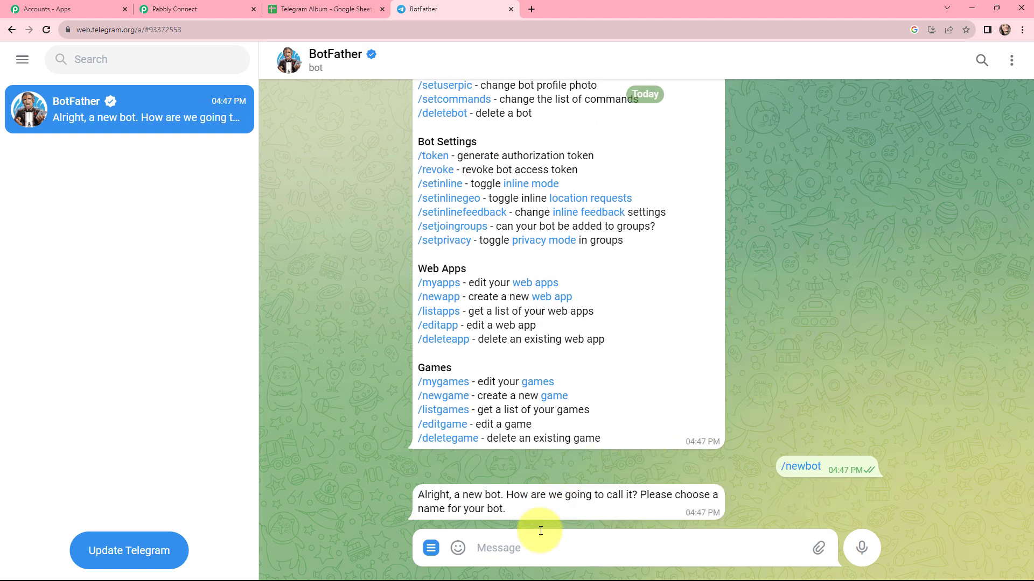
{"action": "type", "text": "sendphoto"}
{"action": "key", "text": "Return"}
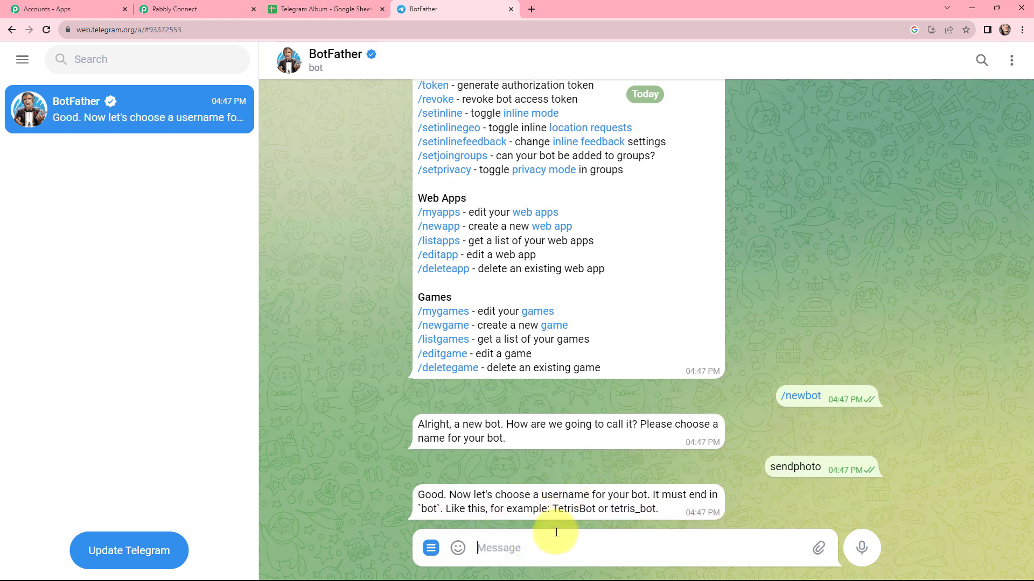
Try to register the username sendphoto_bot for the new bot.
{"action": "type", "text": "sendphoy"}
{"action": "type", "text": "o_bot"}
{"action": "key", "text": "Return"}
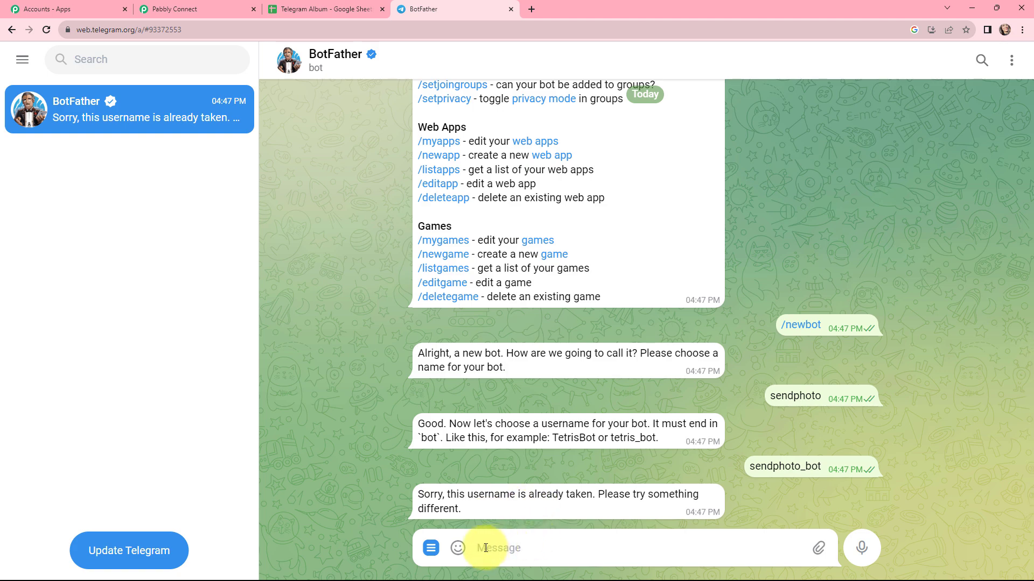
Register the username sendphotosandvideos_bot for the new bot.
{"action": "type", "text": "sendphotosandv"}
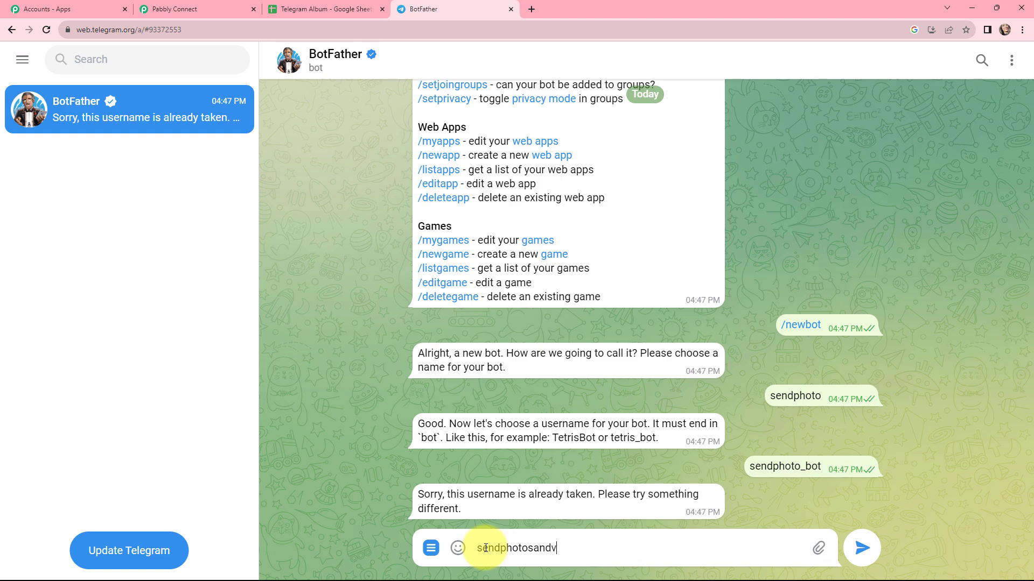
{"action": "type", "text": "ideos_bot"}
{"action": "key", "text": "Return"}
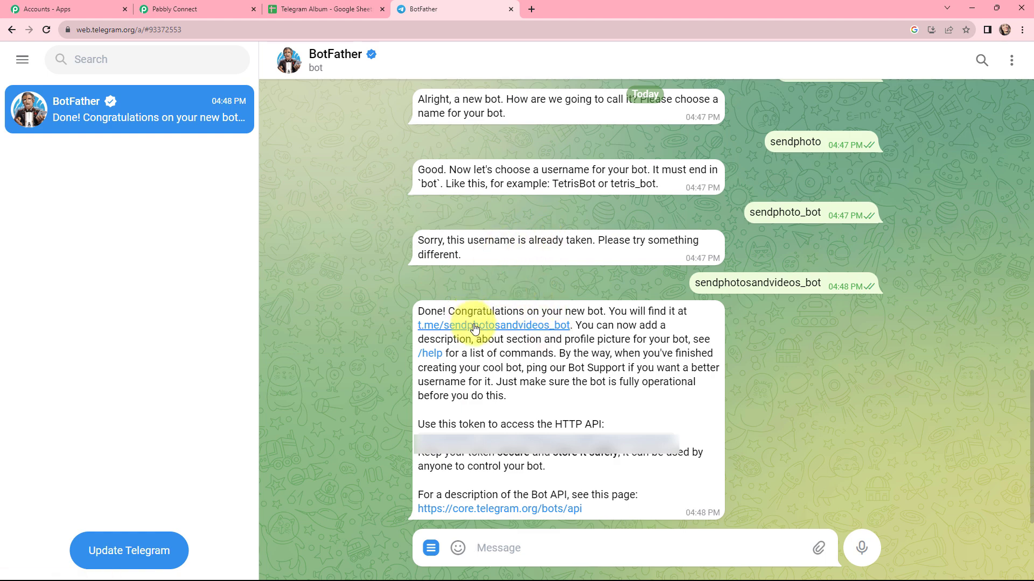
Copy the bot's API token from BotFather's message, paste it into the Token field in Pabbly Connect and save the connection.
{"action": "left_click_drag", "start_coordinate": [681, 437], "coordinate": [419, 439]}
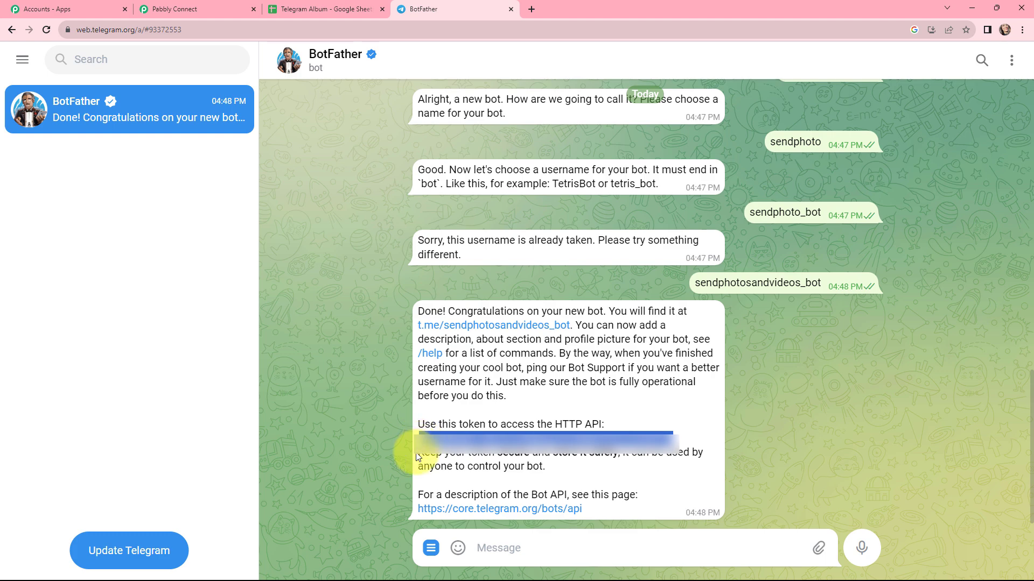
{"action": "left_click", "coordinate": [177, 9]}
{"action": "left_click", "coordinate": [541, 334]}
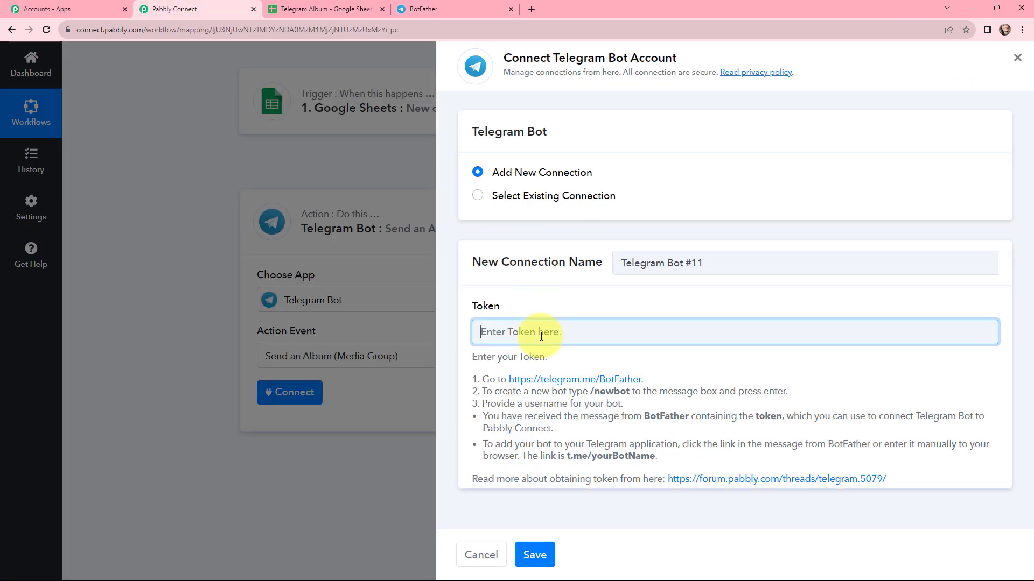
{"action": "key", "text": "ctrl+v"}
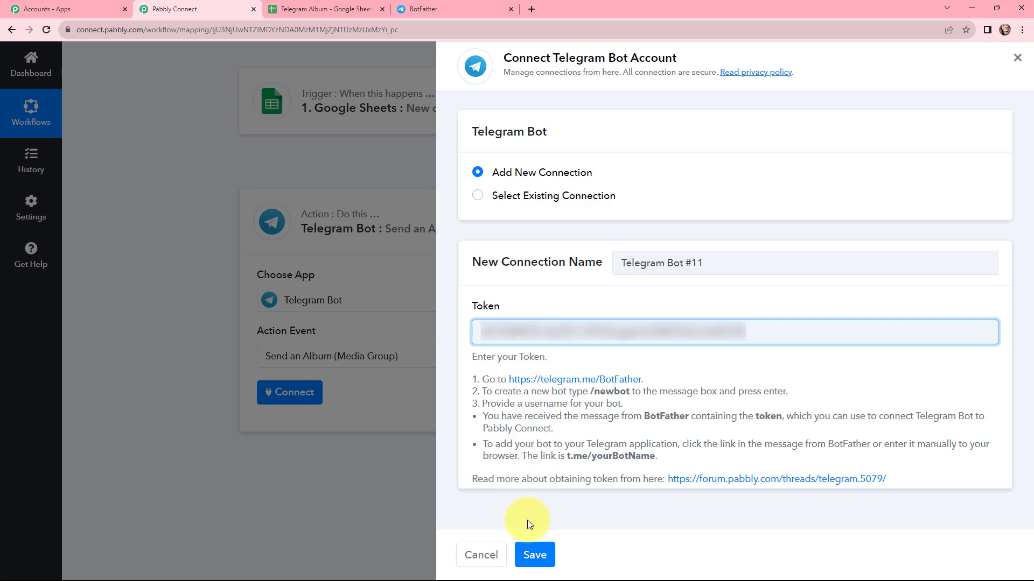
{"action": "left_click", "coordinate": [533, 552]}
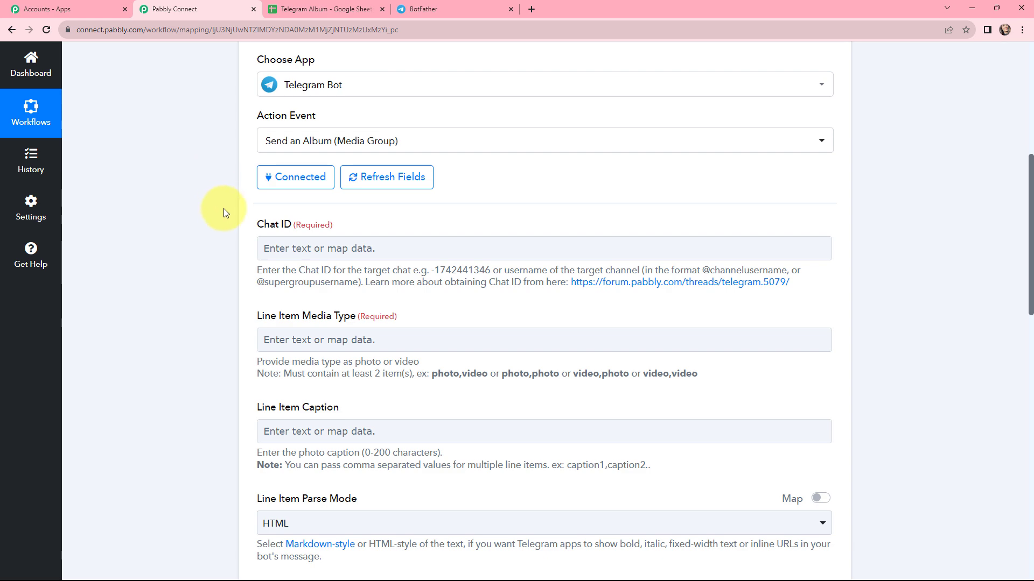
Switch to Telegram Web, open the new sendphoto bot from the link in BotFather's message and start it.
{"action": "left_click", "coordinate": [431, 7]}
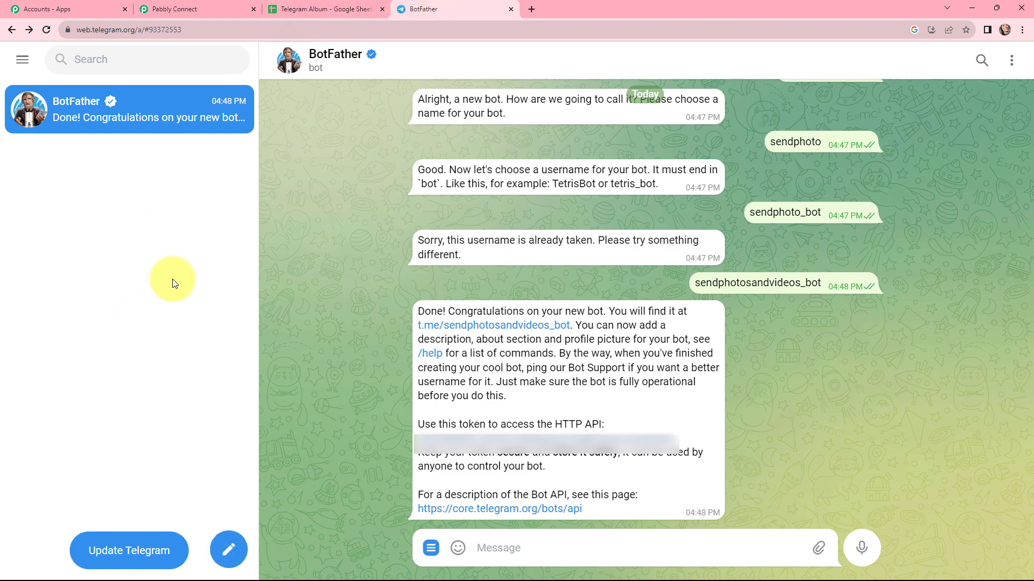
{"action": "left_click", "coordinate": [496, 327]}
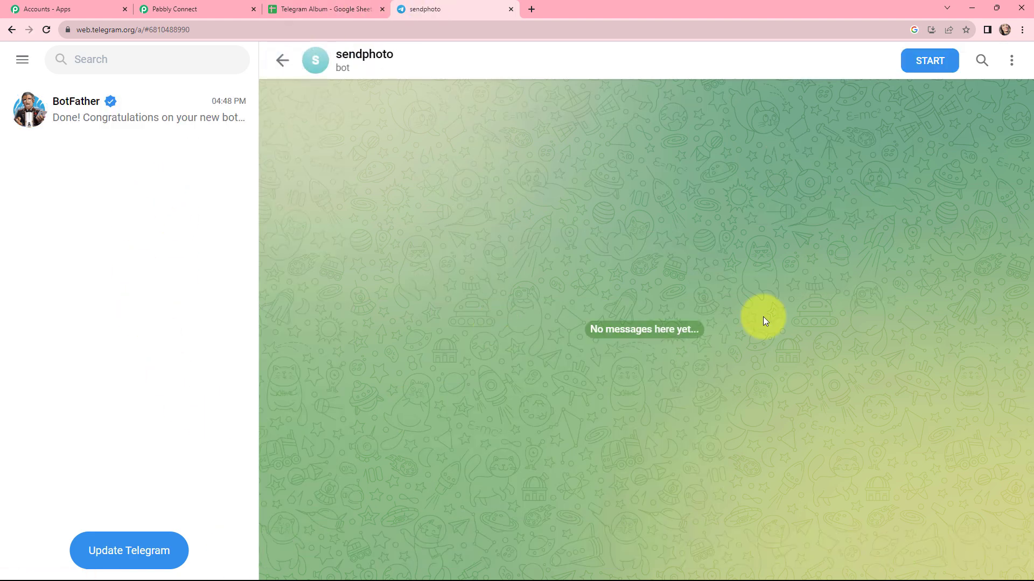
{"action": "left_click", "coordinate": [919, 63]}
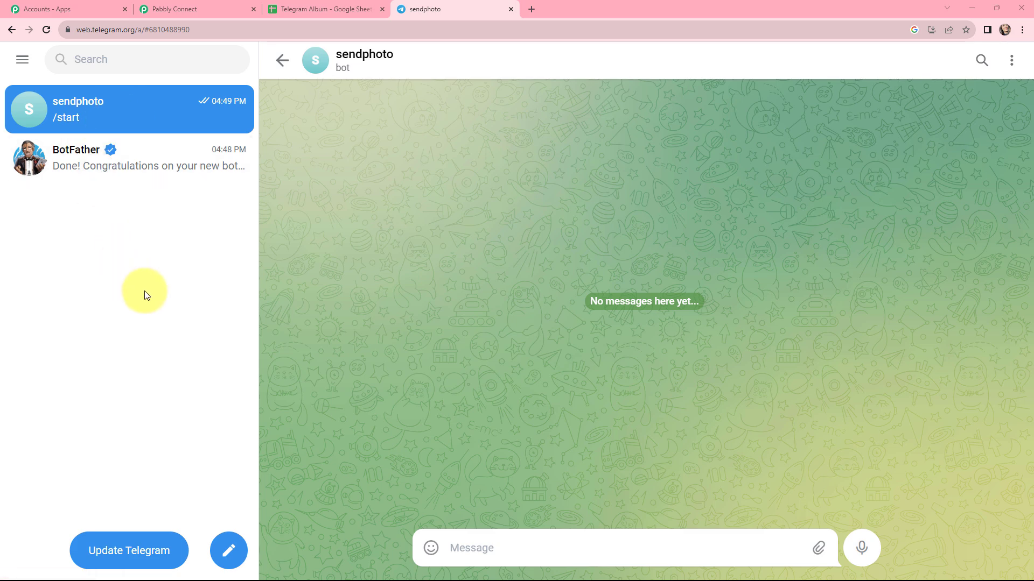
Begin a new Telegram group and add the sendphoto bot as its member.
{"action": "left_click", "coordinate": [227, 546]}
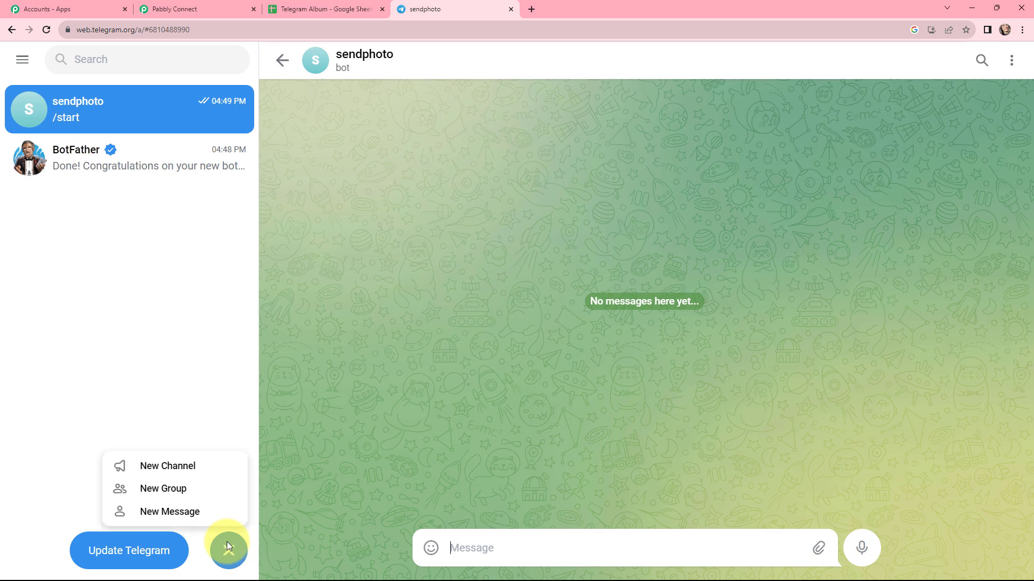
{"action": "left_click", "coordinate": [198, 486]}
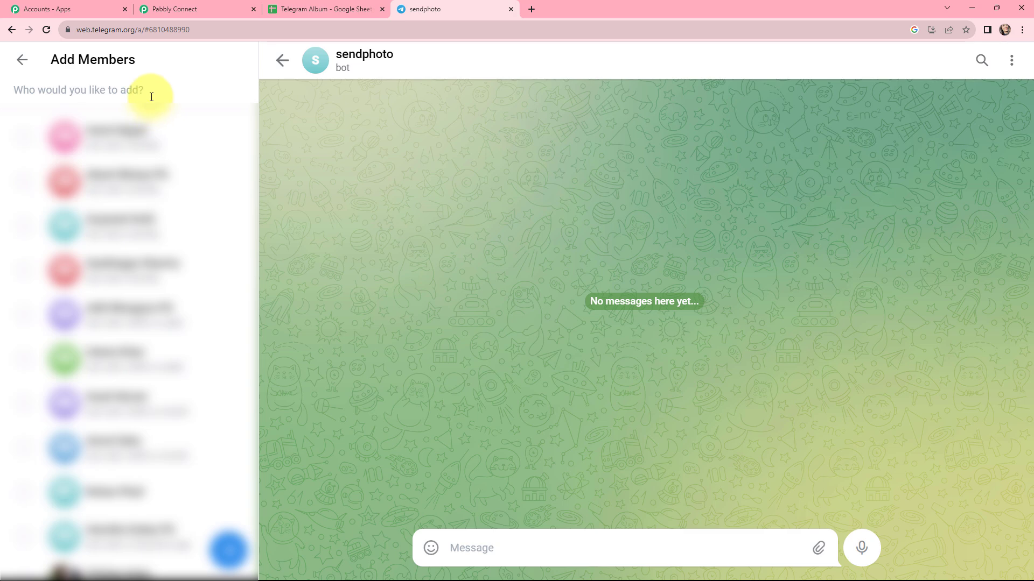
{"action": "type", "text": "send"}
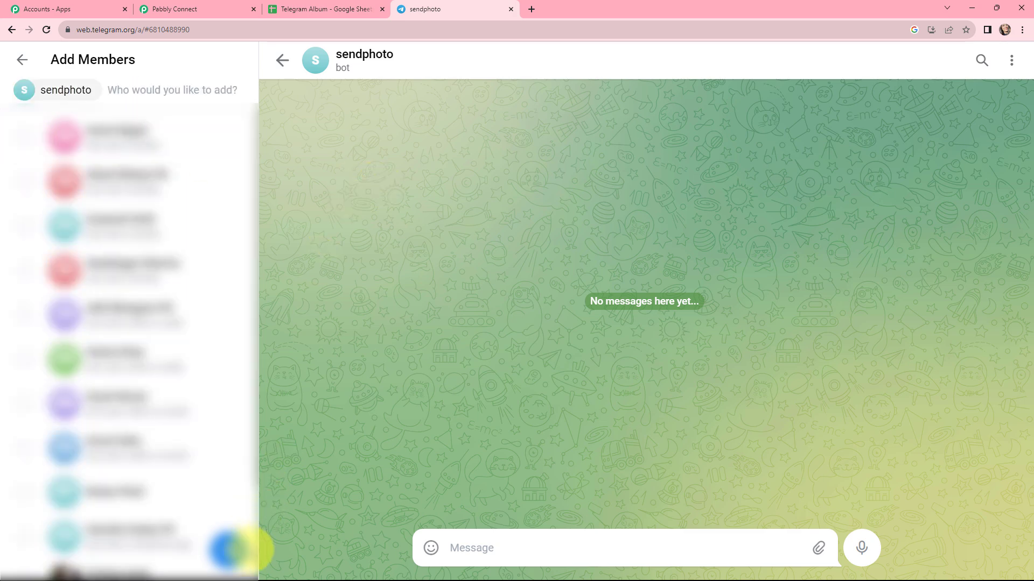
{"action": "left_click", "coordinate": [229, 549]}
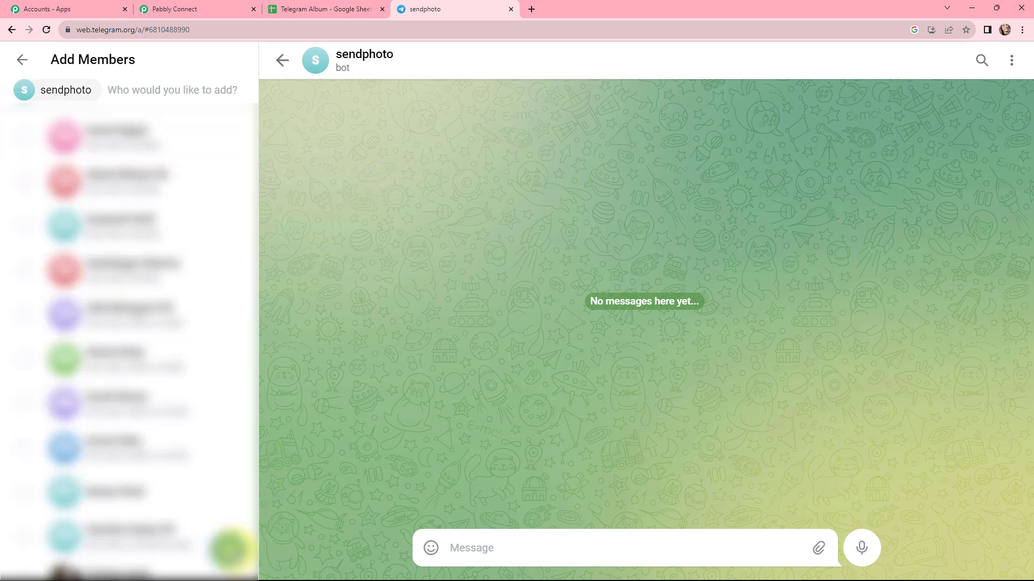
Name the group "new photos or videos group" and create it.
{"action": "left_click", "coordinate": [120, 212]}
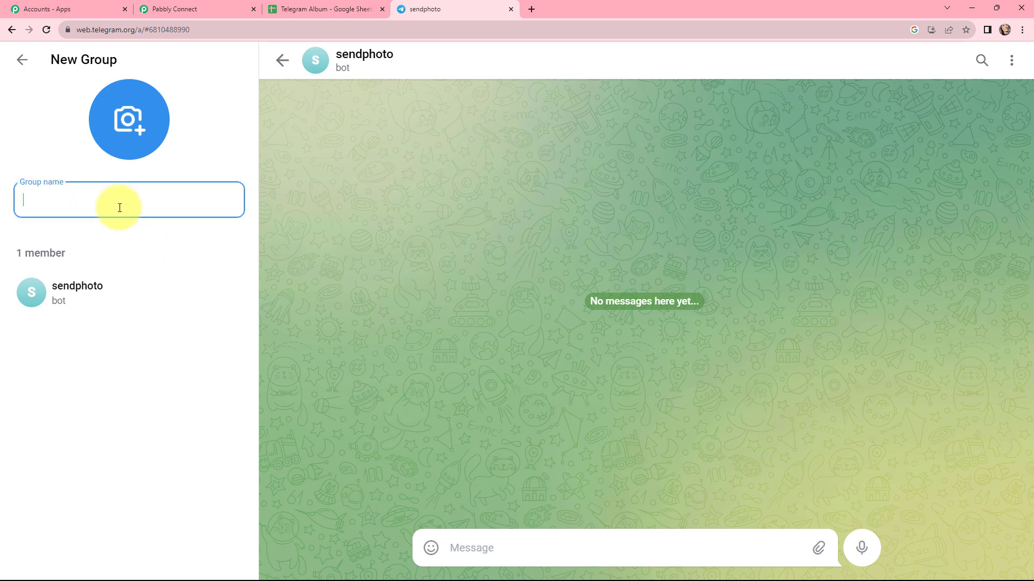
{"action": "type", "text": "new pg"}
{"action": "key", "text": "BackSpace"}
{"action": "type", "text": "hotos o"}
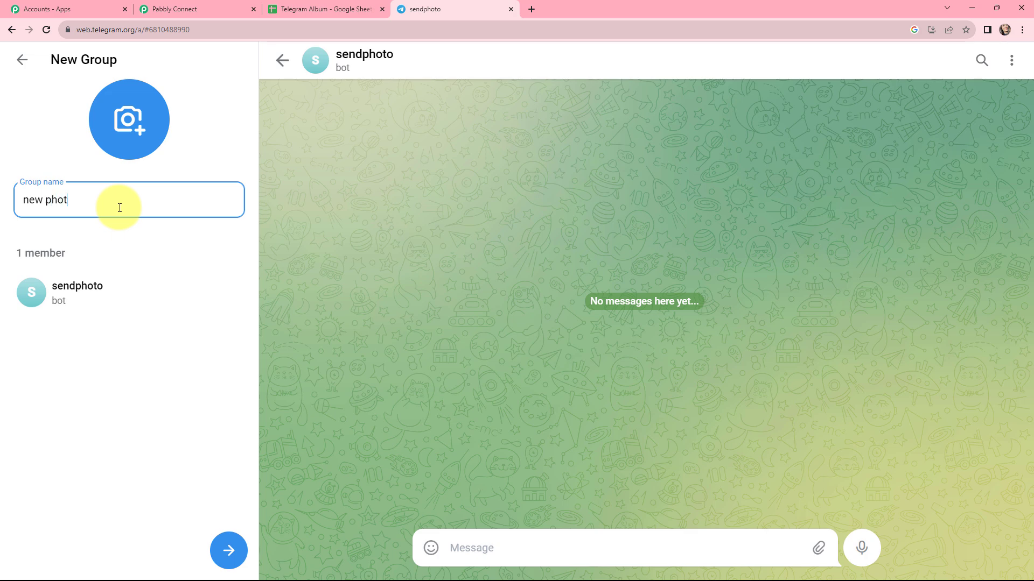
{"action": "type", "text": "r videos group"}
{"action": "left_click", "coordinate": [226, 549]}
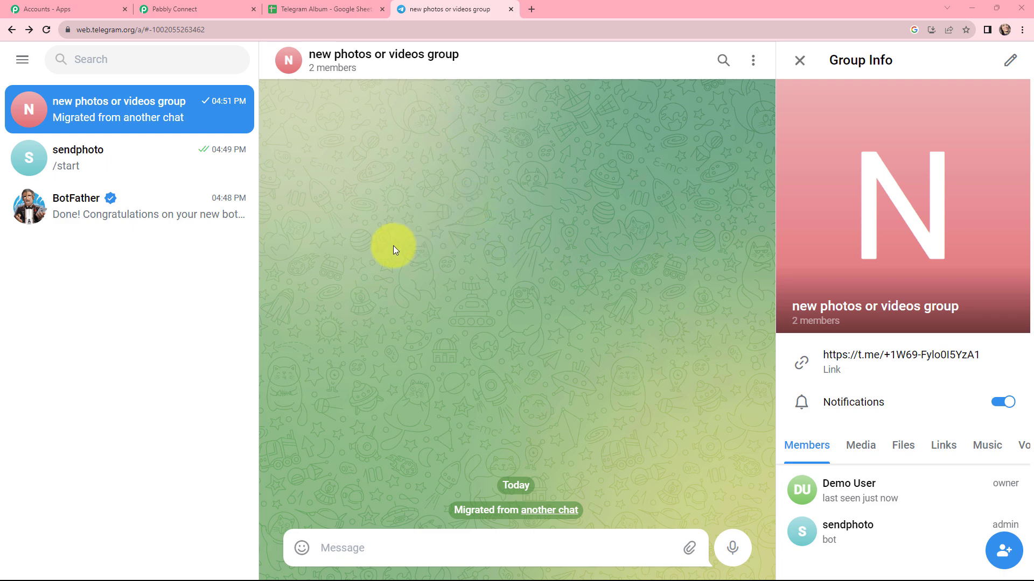
Copy the group's chat ID, including its minus sign, from the Telegram web address into the Chat ID field in Pabbly Connect.
{"action": "left_click", "coordinate": [198, 9]}
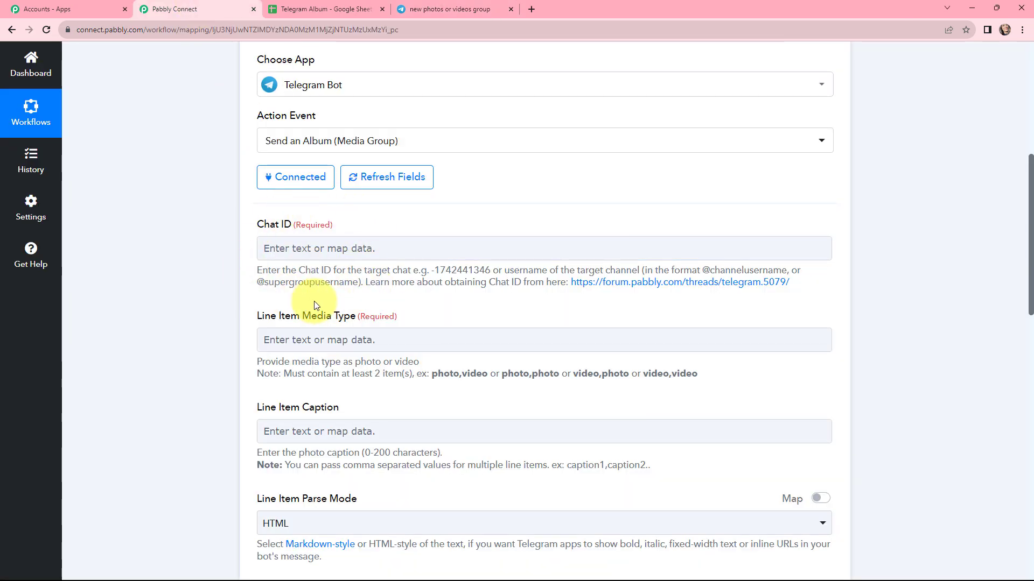
{"action": "left_click", "coordinate": [450, 9]}
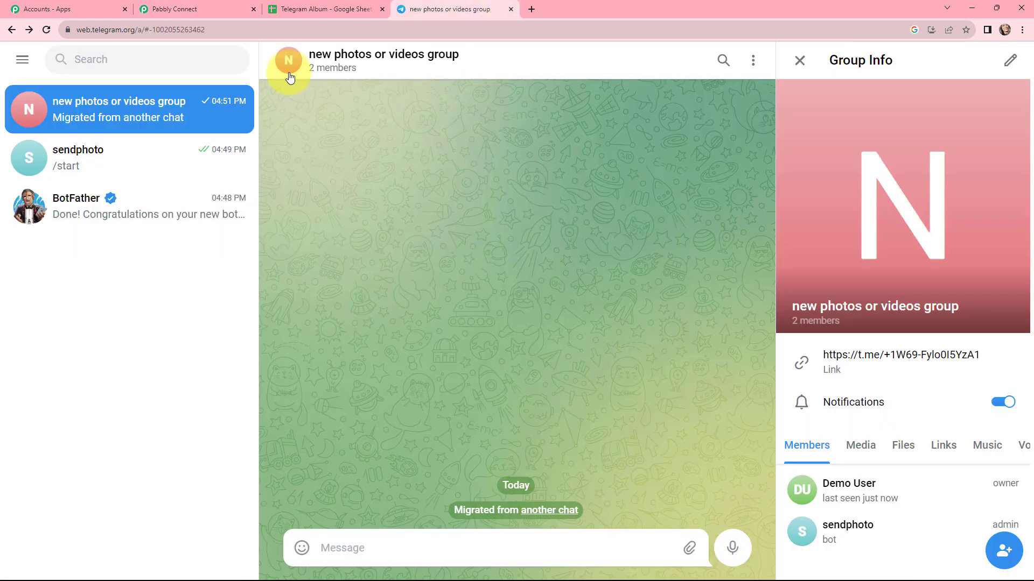
{"action": "left_click", "coordinate": [218, 29]}
{"action": "left_click", "coordinate": [174, 30]}
{"action": "left_click_drag", "start_coordinate": [174, 30], "coordinate": [238, 27]}
{"action": "key", "text": "ctrl+c"}
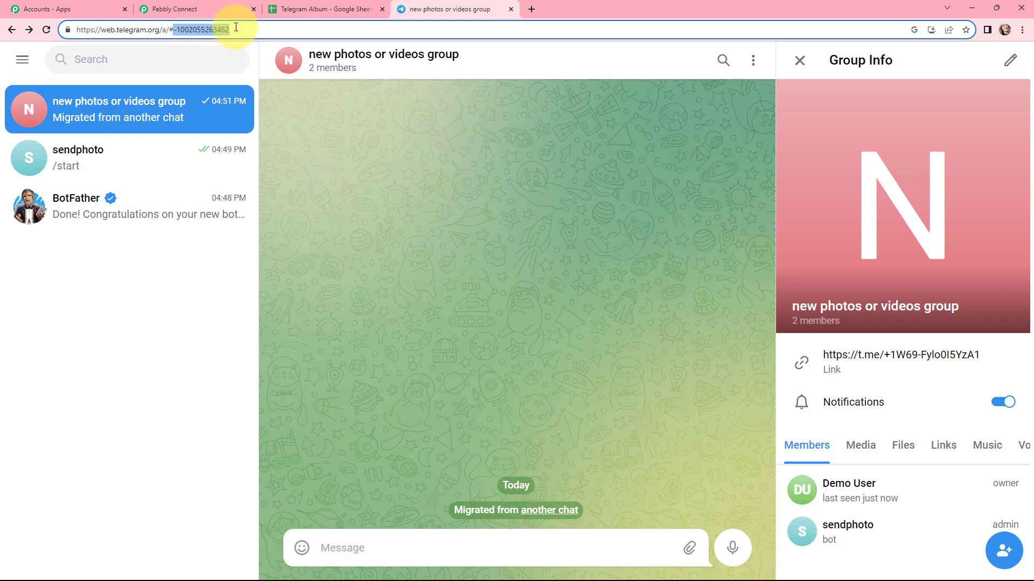
{"action": "left_click", "coordinate": [216, 8]}
{"action": "left_click", "coordinate": [351, 240]}
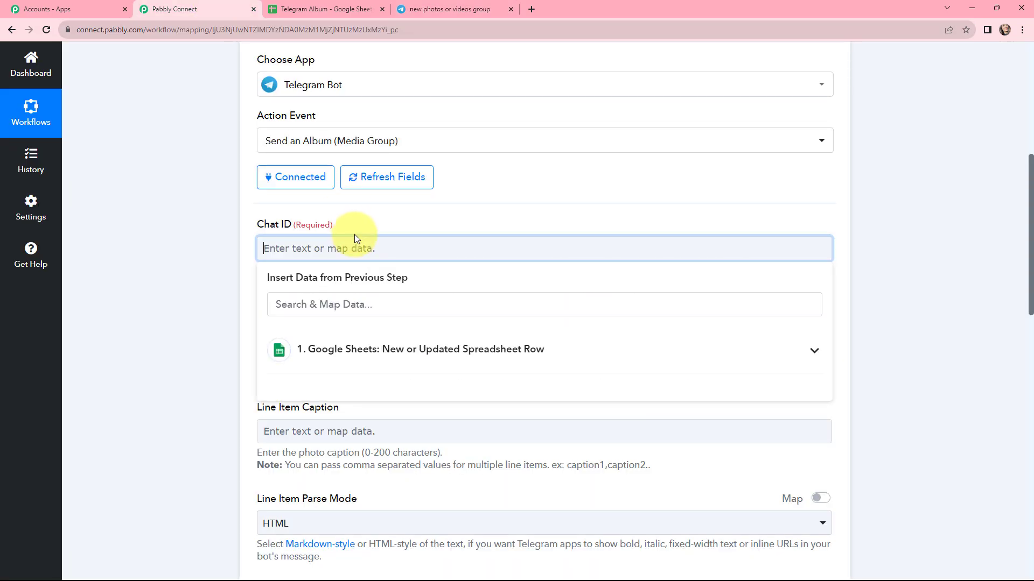
{"action": "key", "text": "ctrl+v"}
{"action": "left_click", "coordinate": [392, 211]}
Map Line Item Media Type to the Photo/Video value from the Google Sheets trigger.
{"action": "scroll", "coordinate": [498, 209], "scroll_direction": "down", "scroll_amount": 2}
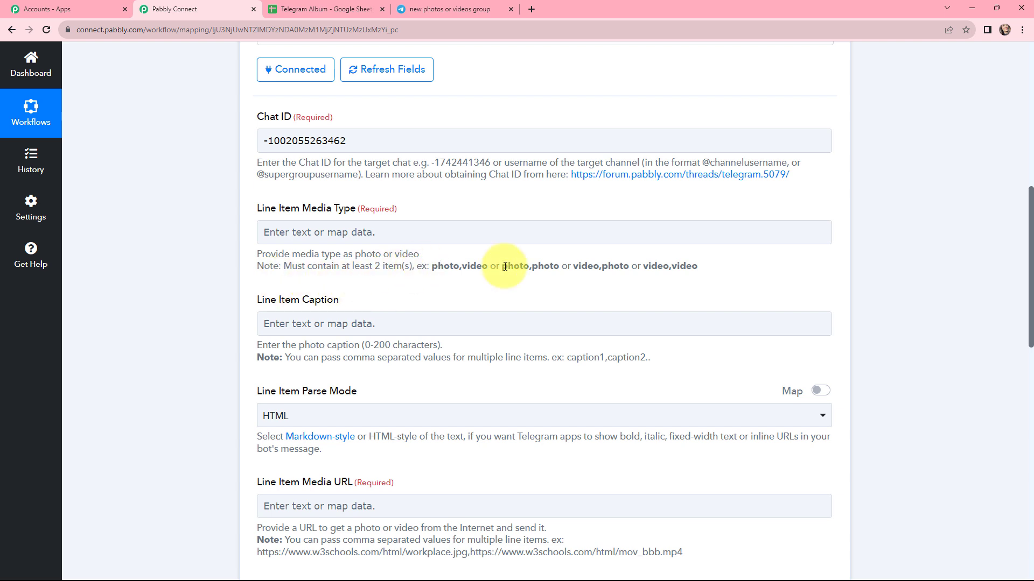
{"action": "left_click_drag", "start_coordinate": [502, 265], "coordinate": [557, 267]}
{"action": "left_click", "coordinate": [407, 228]}
{"action": "left_click", "coordinate": [420, 336]}
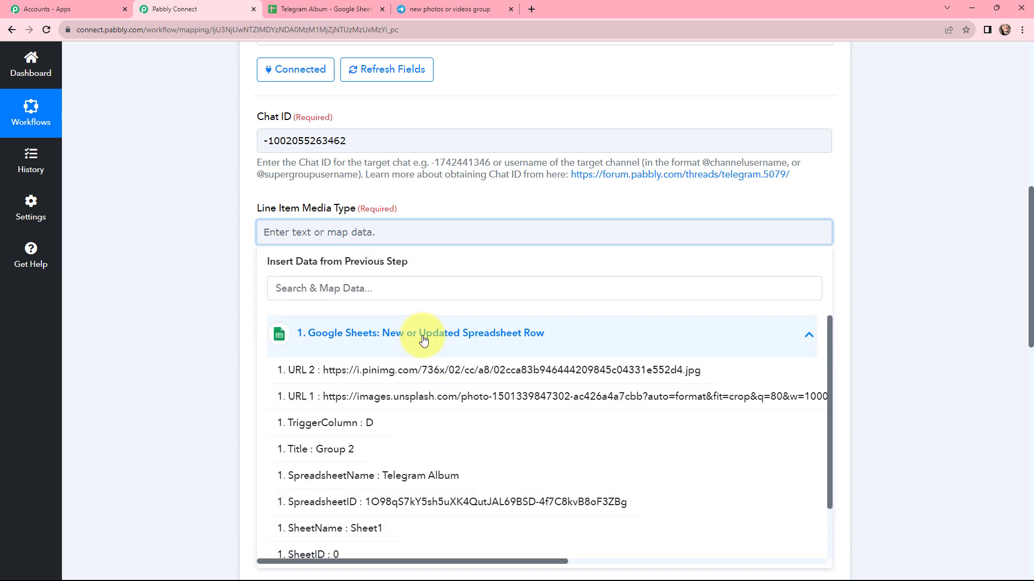
{"action": "scroll", "coordinate": [445, 425], "scroll_direction": "down", "scroll_amount": 2}
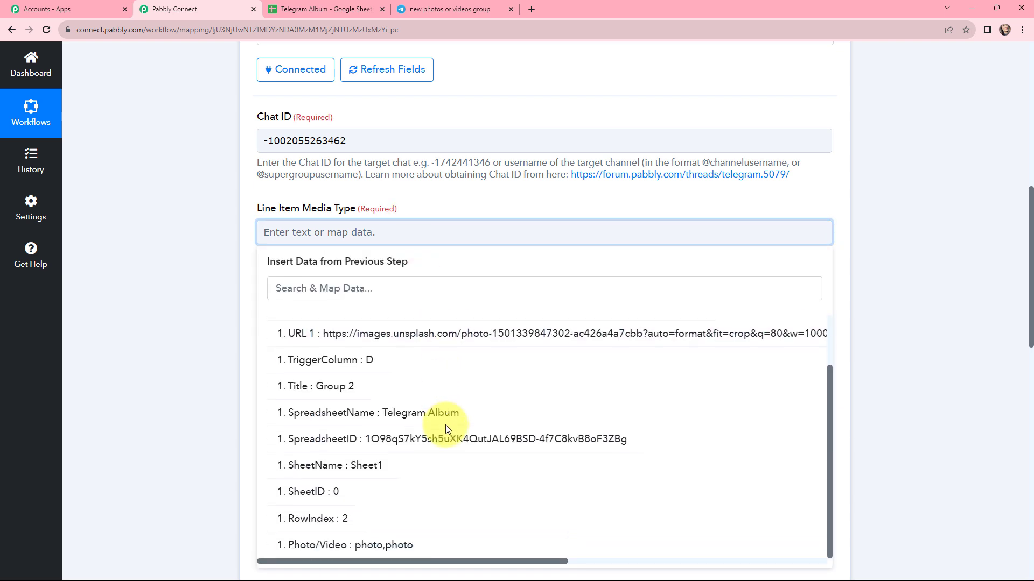
{"action": "left_click", "coordinate": [383, 545]}
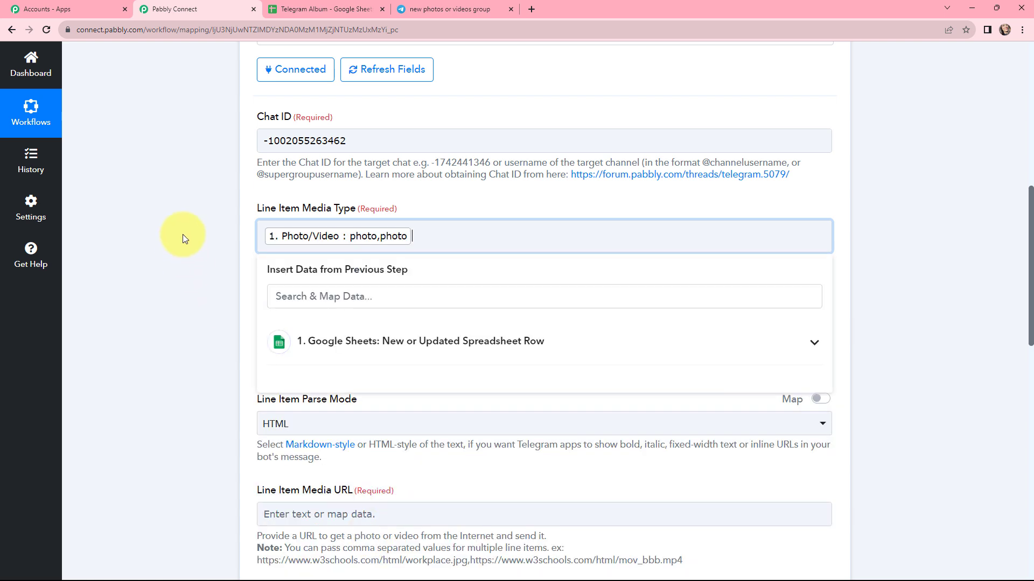
{"action": "left_click", "coordinate": [196, 210]}
Map Line Item Caption to the Title value from the Google Sheets trigger.
{"action": "scroll", "coordinate": [439, 203], "scroll_direction": "down", "scroll_amount": 2}
{"action": "left_click", "coordinate": [333, 229]}
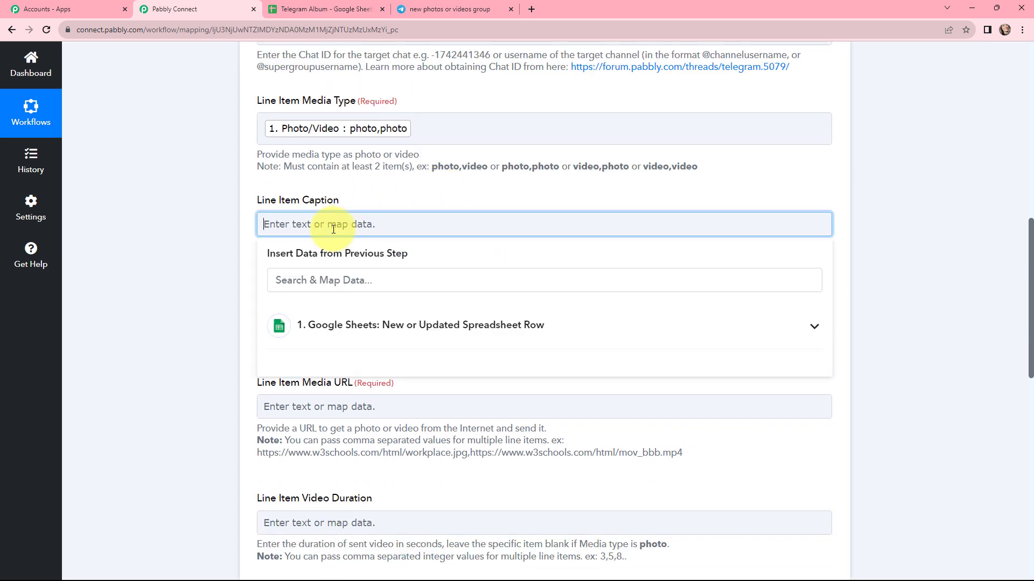
{"action": "left_click", "coordinate": [382, 317]}
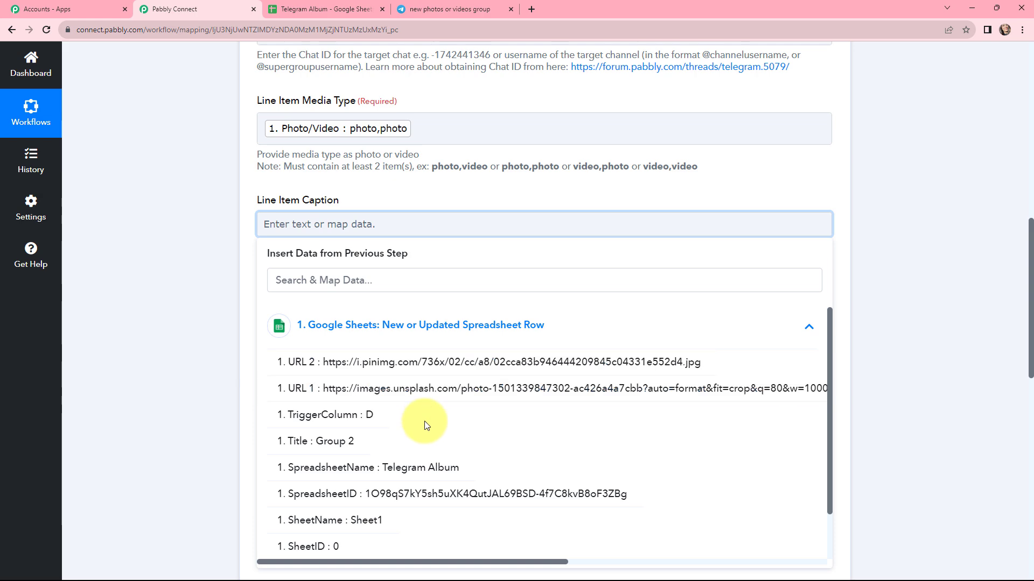
{"action": "scroll", "coordinate": [424, 421], "scroll_direction": "down", "scroll_amount": 1}
{"action": "scroll", "coordinate": [425, 431], "scroll_direction": "up", "scroll_amount": 1}
{"action": "left_click", "coordinate": [393, 437]}
{"action": "left_click", "coordinate": [320, 230]}
{"action": "left_click", "coordinate": [334, 441]}
{"action": "left_click", "coordinate": [251, 192]}
Map Line Item Media URL to the Google Sheets URL 1 and URL 2 values, separated by a comma.
{"action": "scroll", "coordinate": [381, 185], "scroll_direction": "down", "scroll_amount": 1}
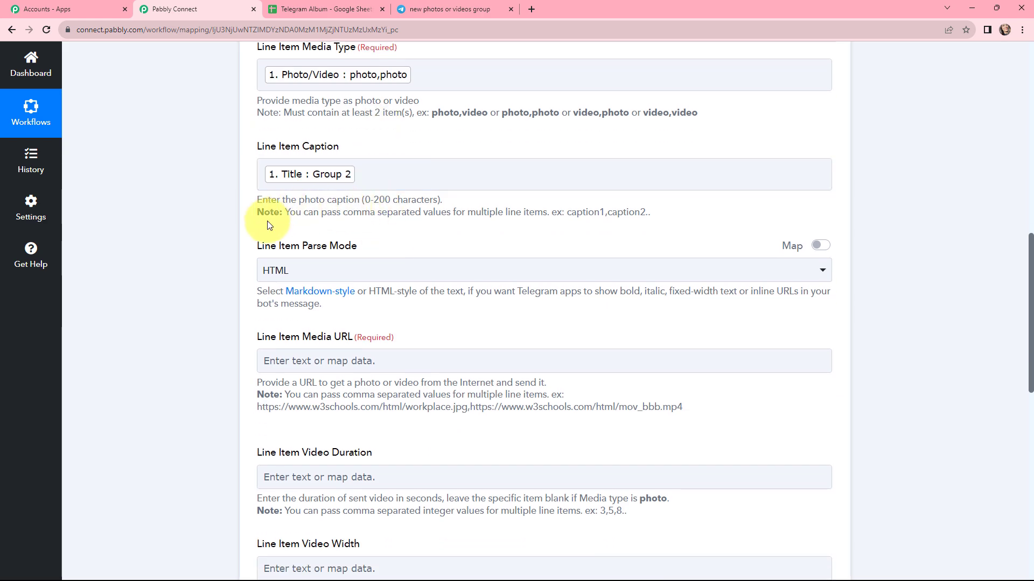
{"action": "scroll", "coordinate": [409, 210], "scroll_direction": "down", "scroll_amount": 5}
{"action": "scroll", "coordinate": [410, 210], "scroll_direction": "up", "scroll_amount": 1}
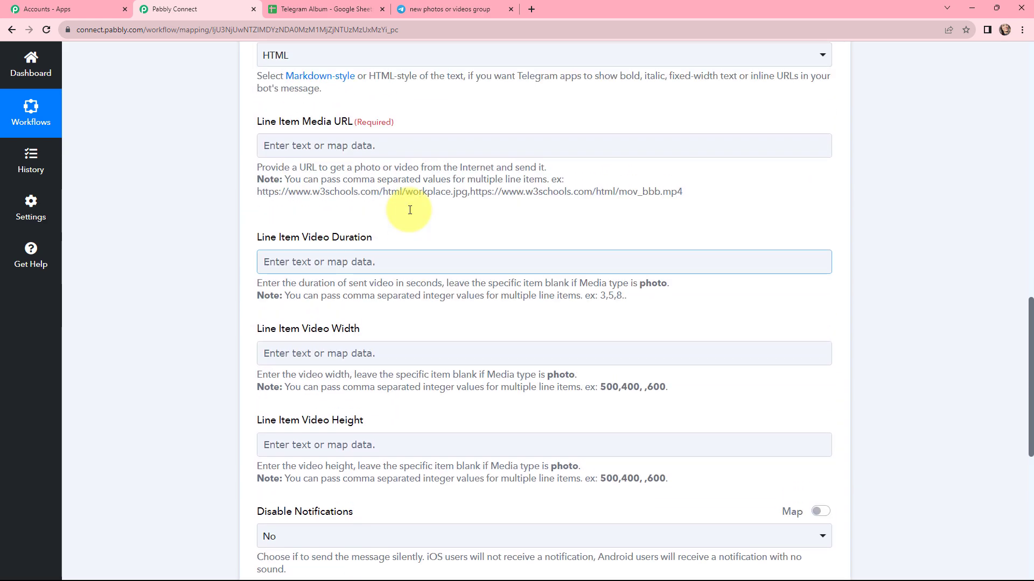
{"action": "left_click", "coordinate": [338, 144]}
{"action": "left_click", "coordinate": [371, 257]}
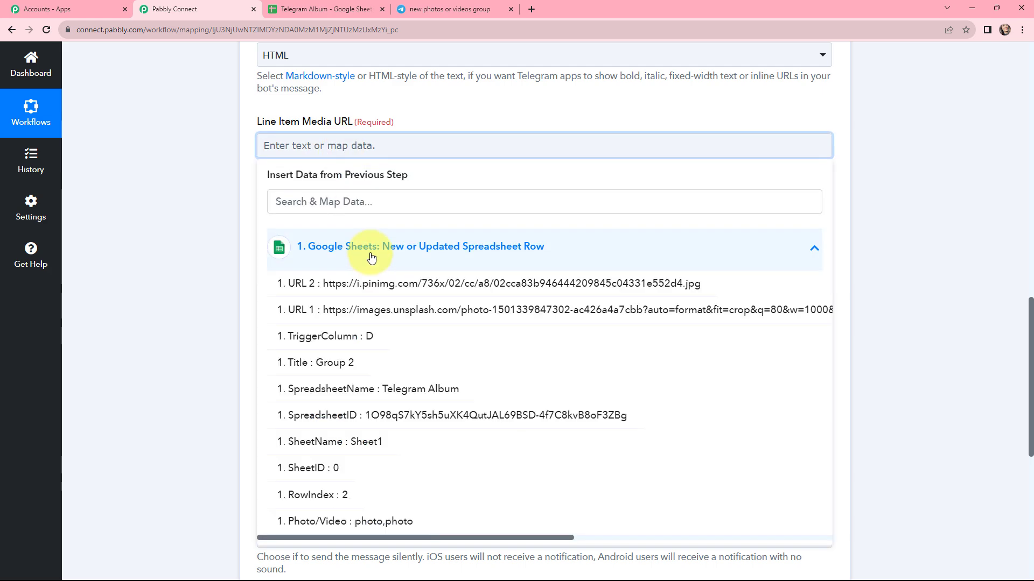
{"action": "left_click", "coordinate": [384, 310]}
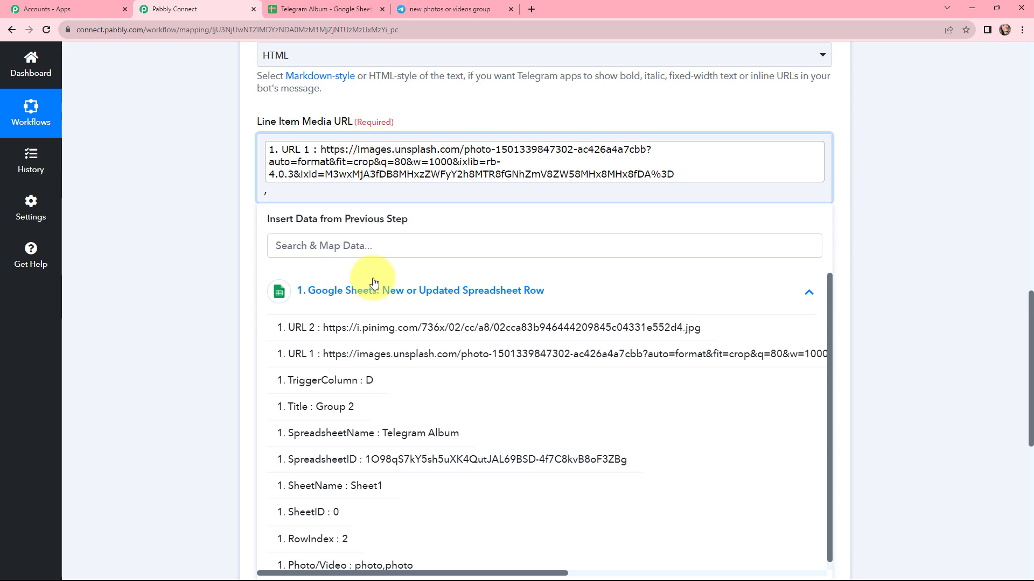
{"action": "left_click", "coordinate": [378, 328]}
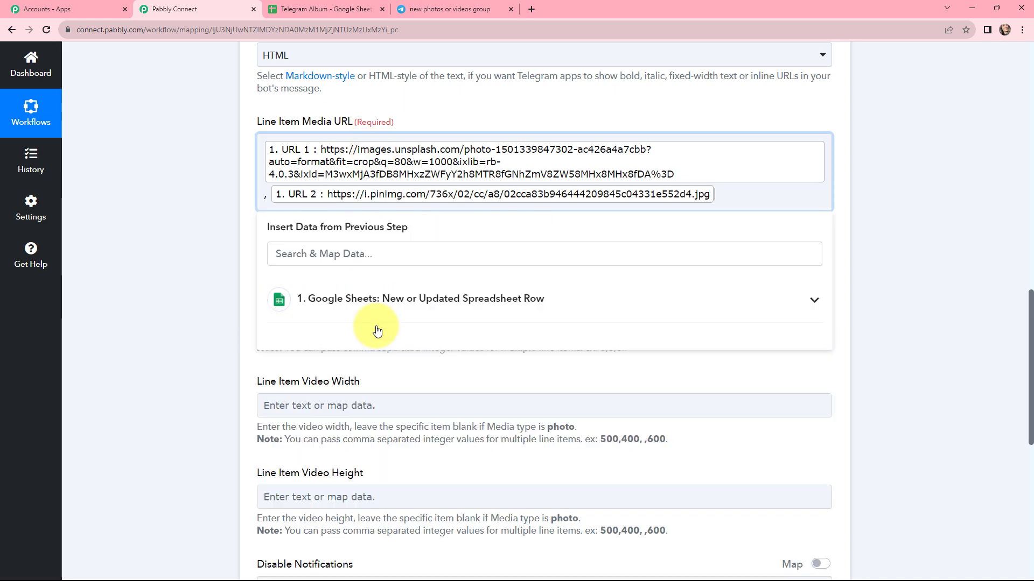
{"action": "left_click", "coordinate": [218, 205]}
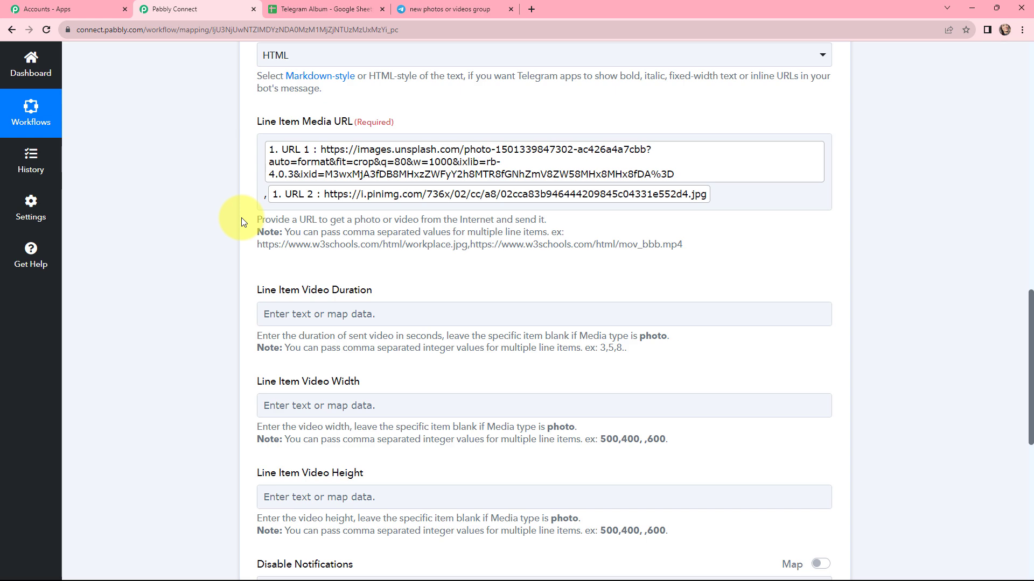
Save the Telegram action with a test request and check the new photos or videos group in Telegram Web for the album.
{"action": "scroll", "coordinate": [358, 238], "scroll_direction": "down", "scroll_amount": 2}
{"action": "scroll", "coordinate": [997, 526], "scroll_direction": "up", "scroll_amount": 6}
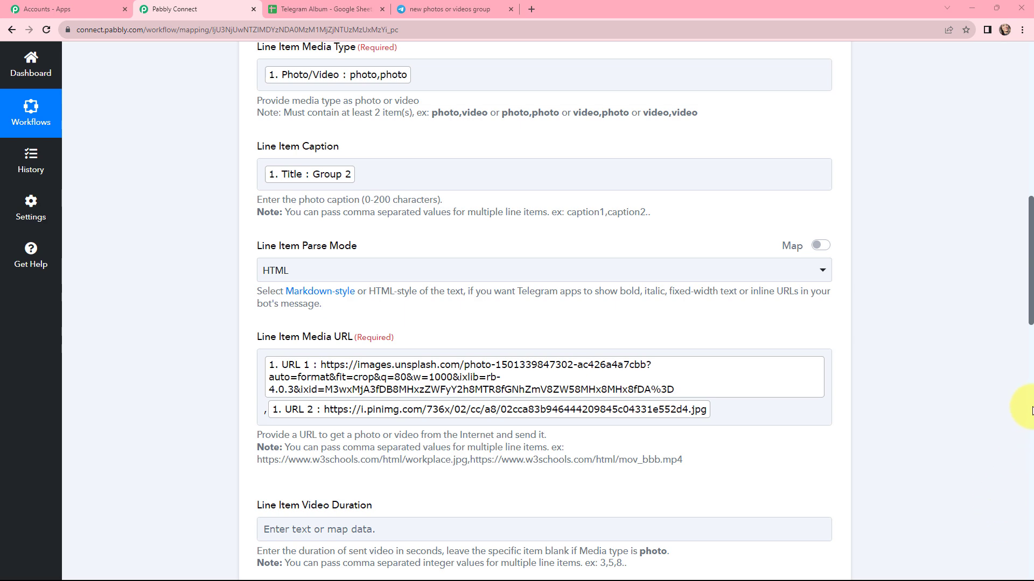
{"action": "scroll", "coordinate": [948, 302], "scroll_direction": "down", "scroll_amount": 6}
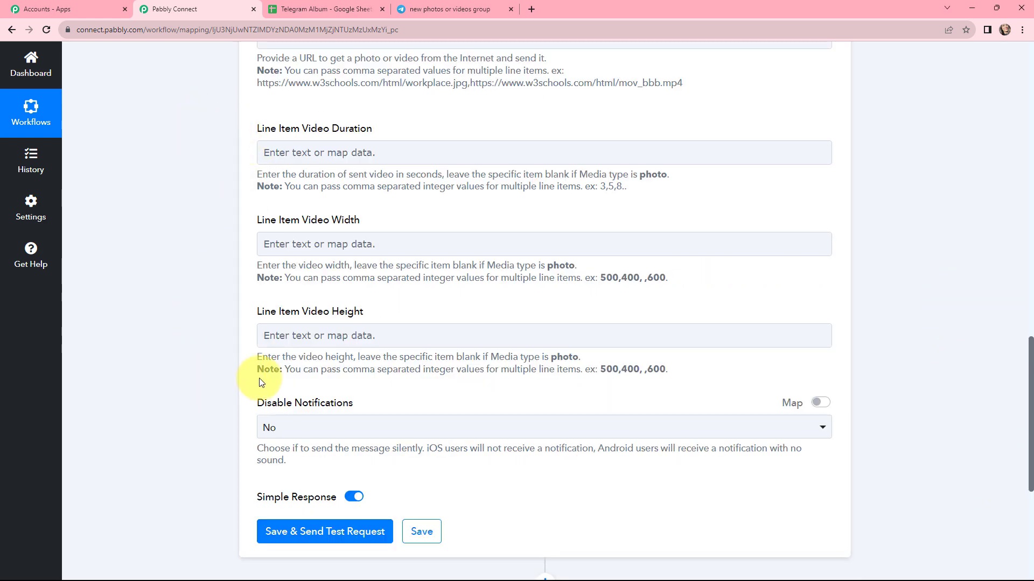
{"action": "left_click", "coordinate": [441, 237]}
{"action": "scroll", "coordinate": [433, 286], "scroll_direction": "down", "scroll_amount": 2}
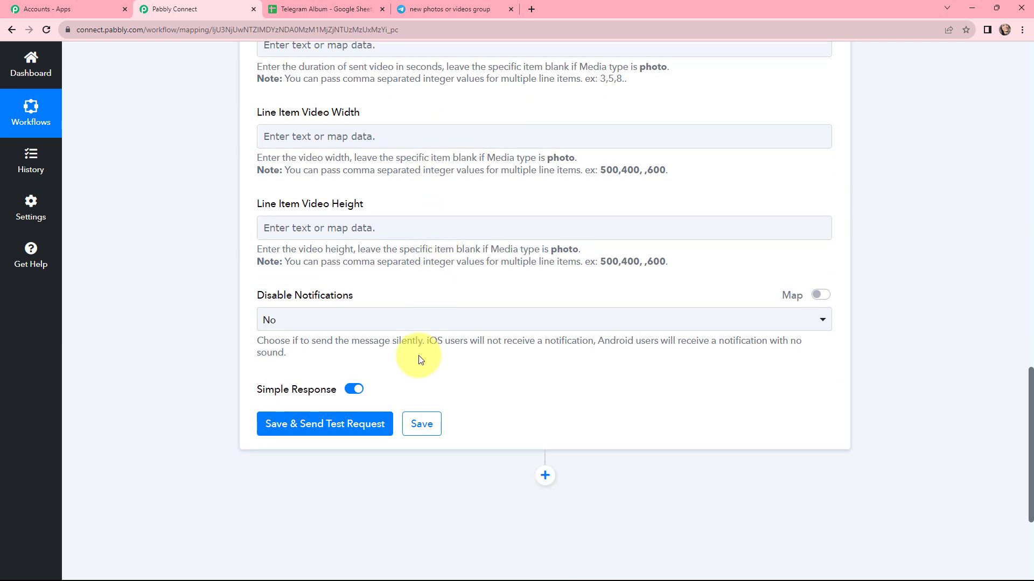
{"action": "left_click", "coordinate": [318, 425]}
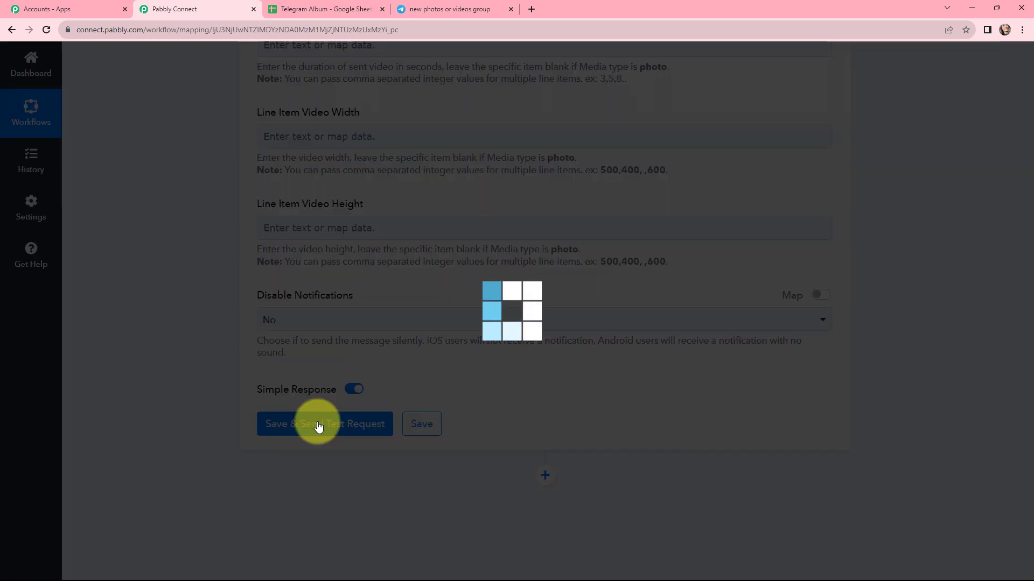
{"action": "scroll", "coordinate": [536, 168], "scroll_direction": "down", "scroll_amount": 1}
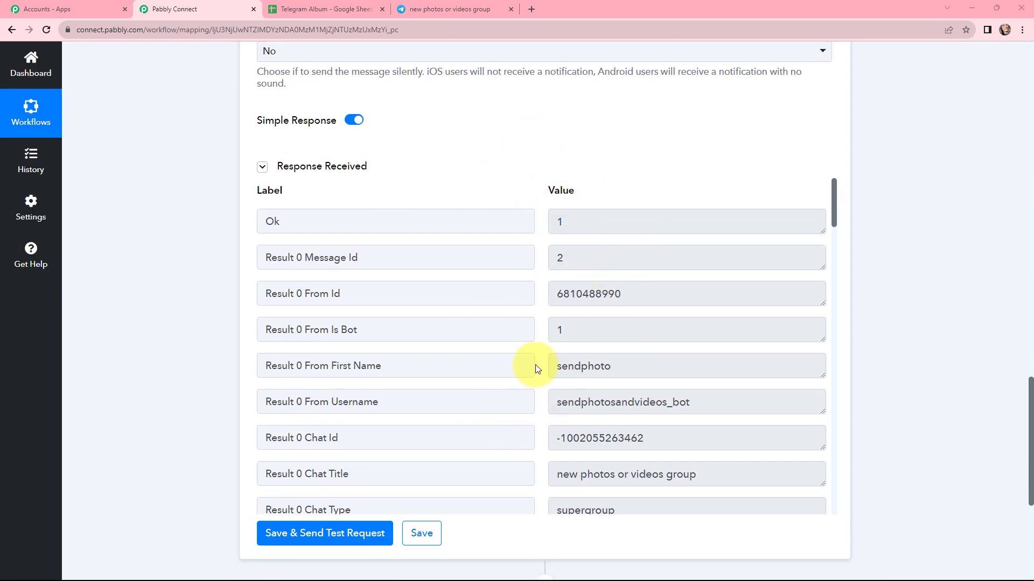
{"action": "left_click", "coordinate": [444, 4]}
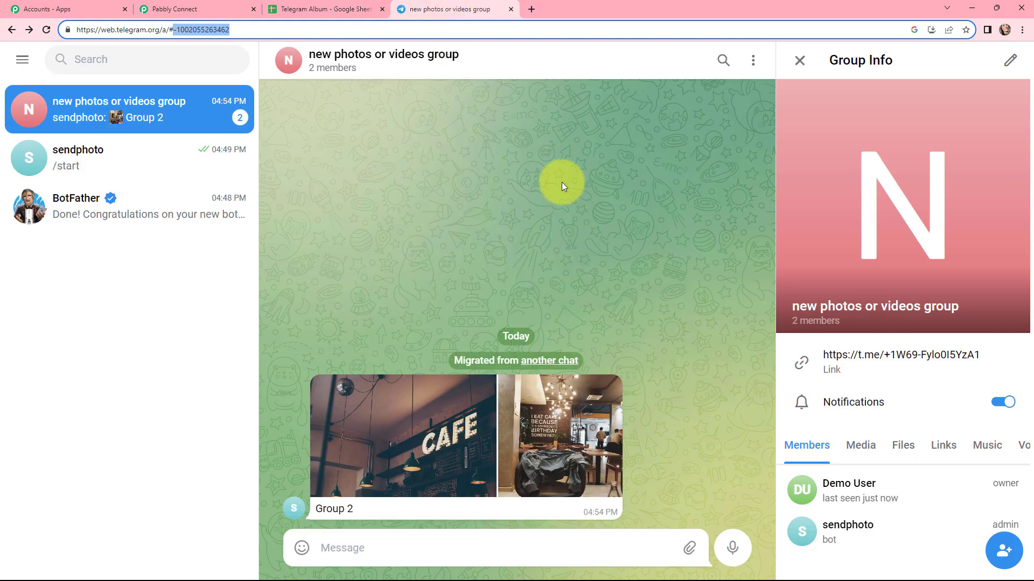